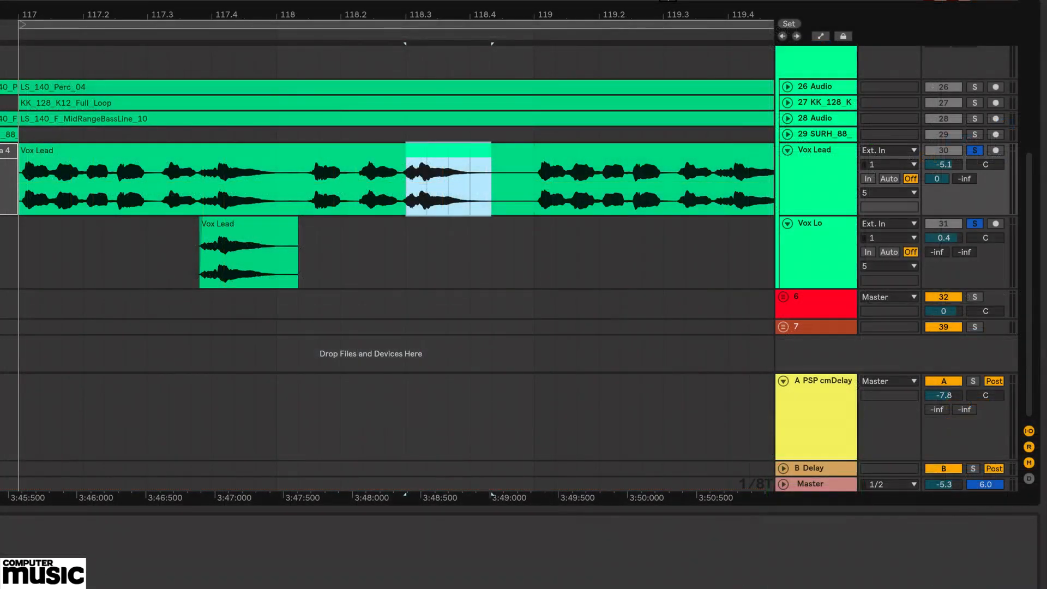
Copy the selected Vox Lead phrase at bar 118.3 onto the Vox Lo track at the same position.
key(plus)
click(343, 184)
drag(343, 188, 540, 188)
drag(439, 155, 444, 229)
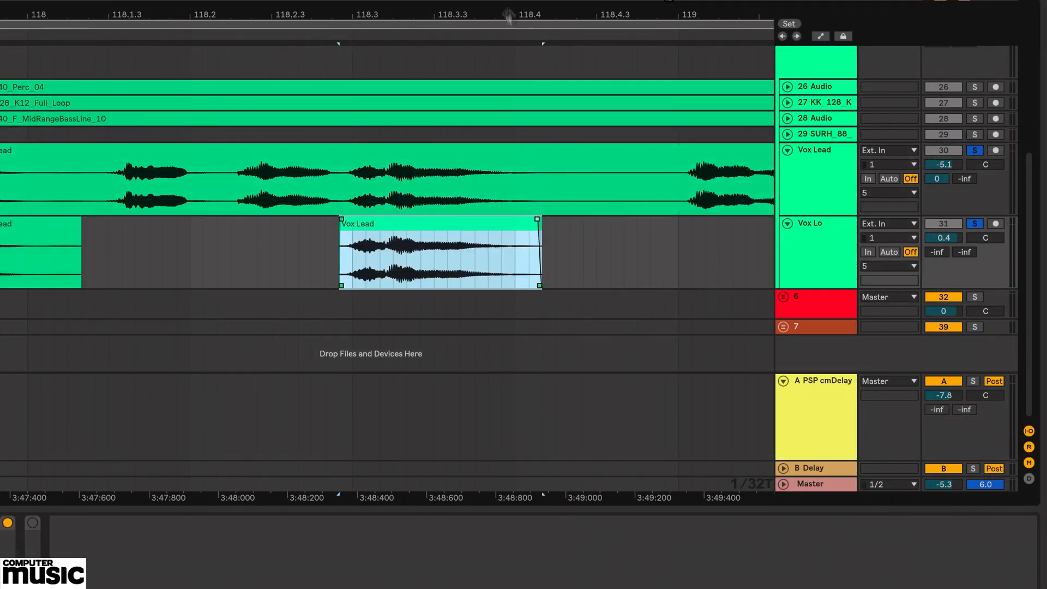
key(minus)
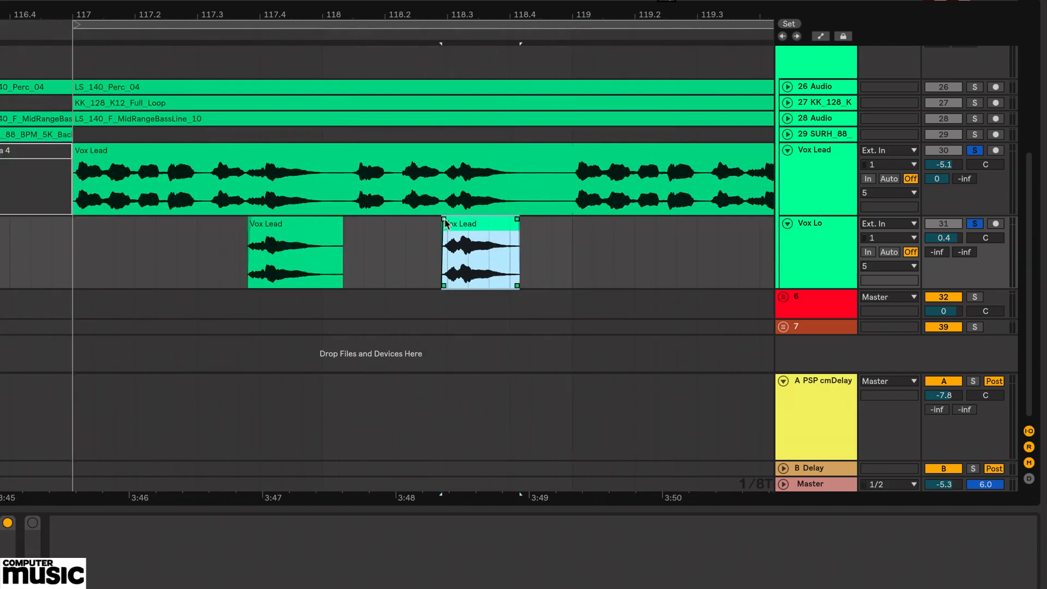
Play the vocal section from bar 117 and audition the panned Vox Lo doubles with and without Vox Lead using track solos.
click(77, 256)
key(space)
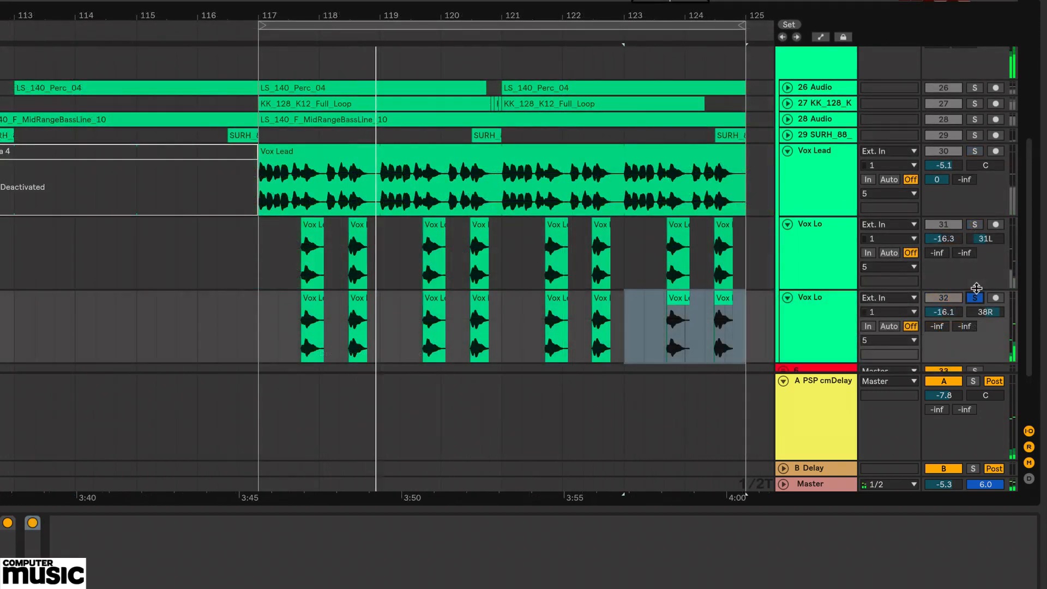
click(974, 224)
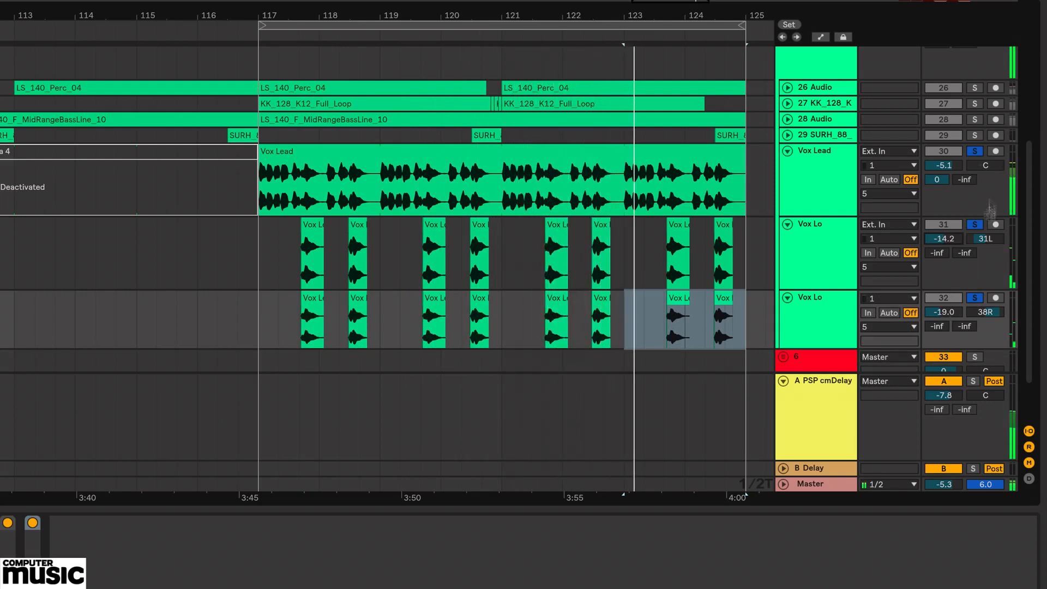
click(975, 152)
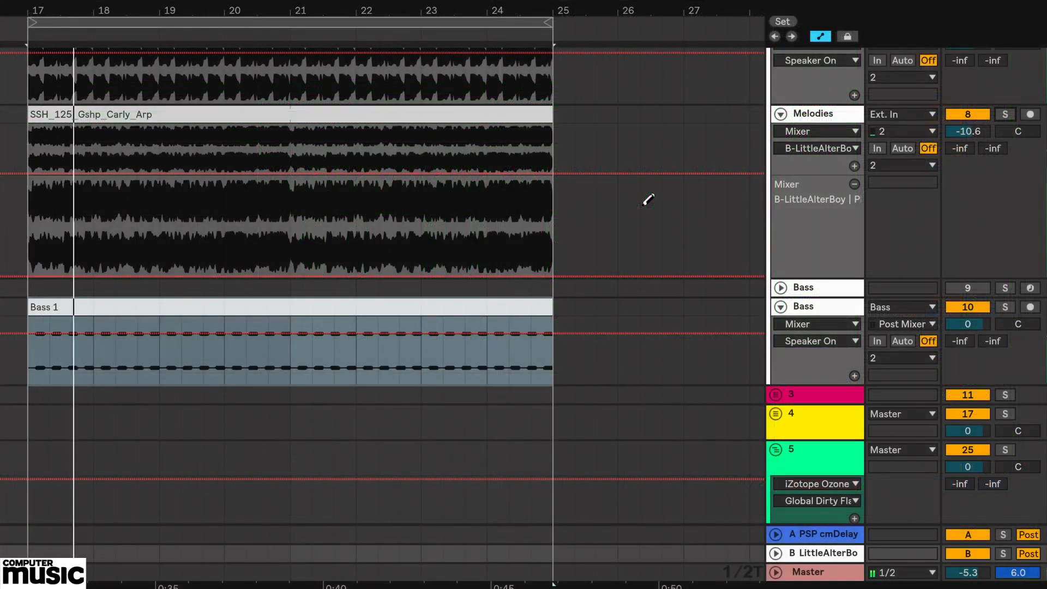
With the Melodies track soloed, enable the LittleAlterBoy and Ping Pong Delay effects on return track B.
click(1004, 114)
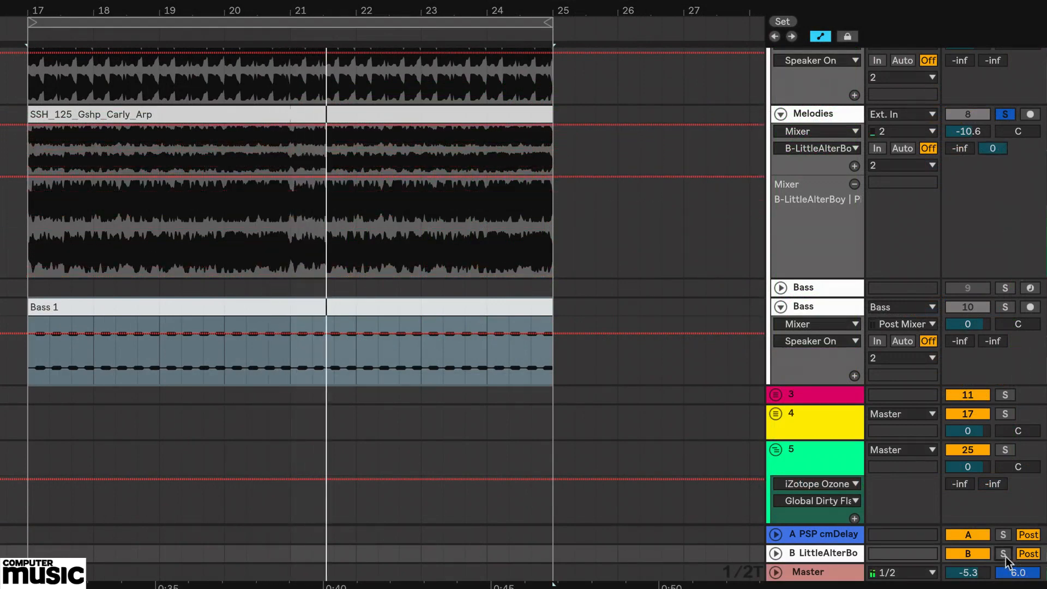
click(810, 560)
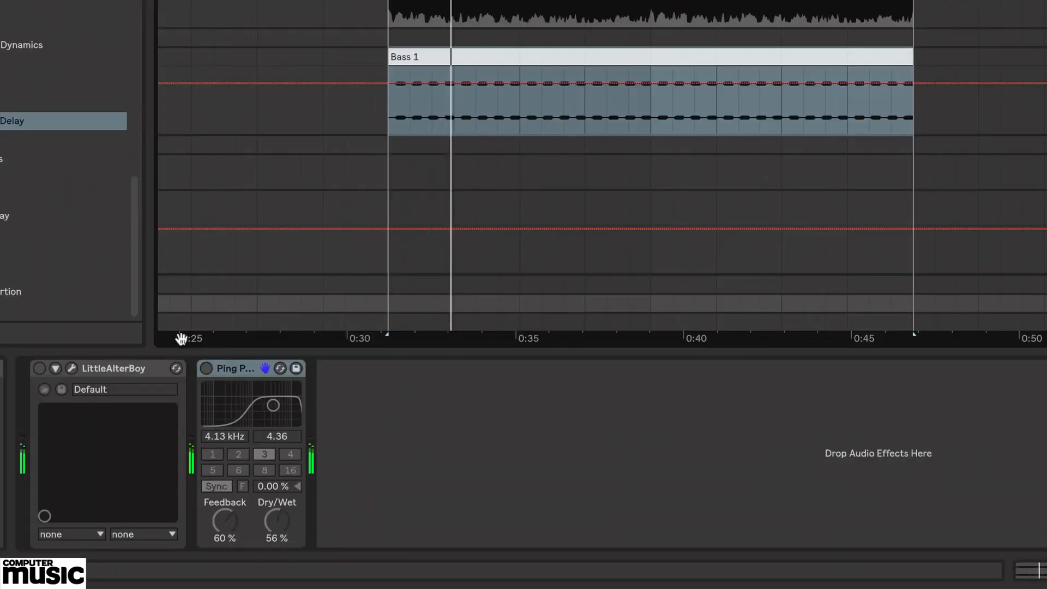
click(70, 368)
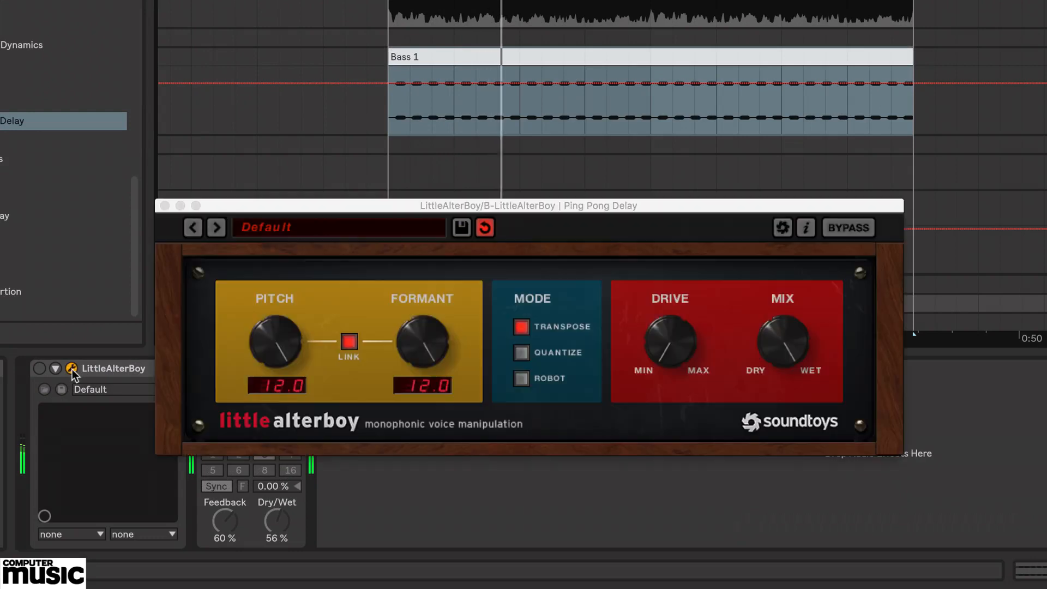
click(38, 368)
drag(508, 206, 551, 55)
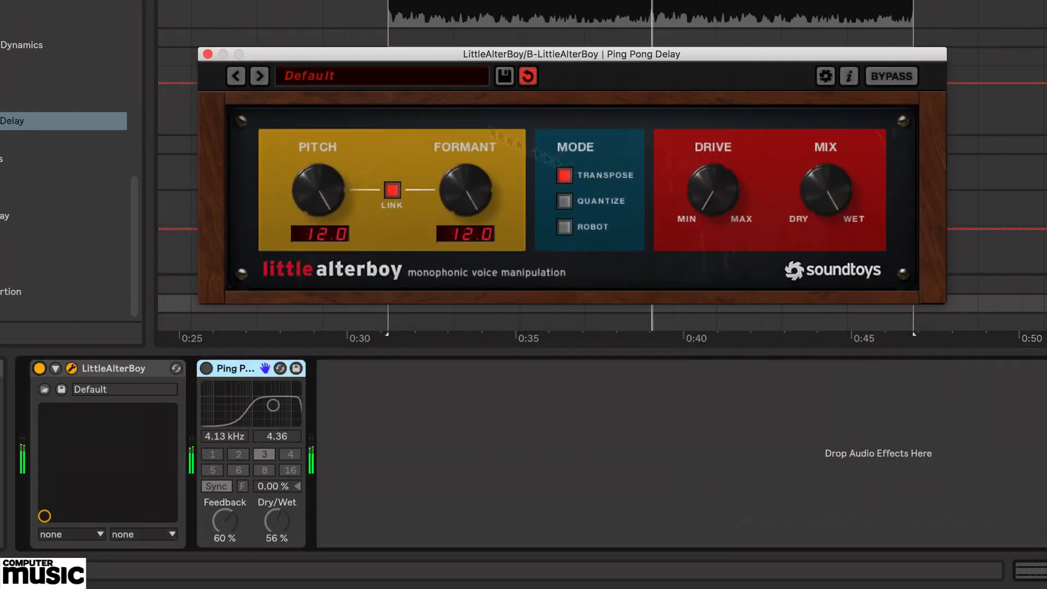
click(207, 54)
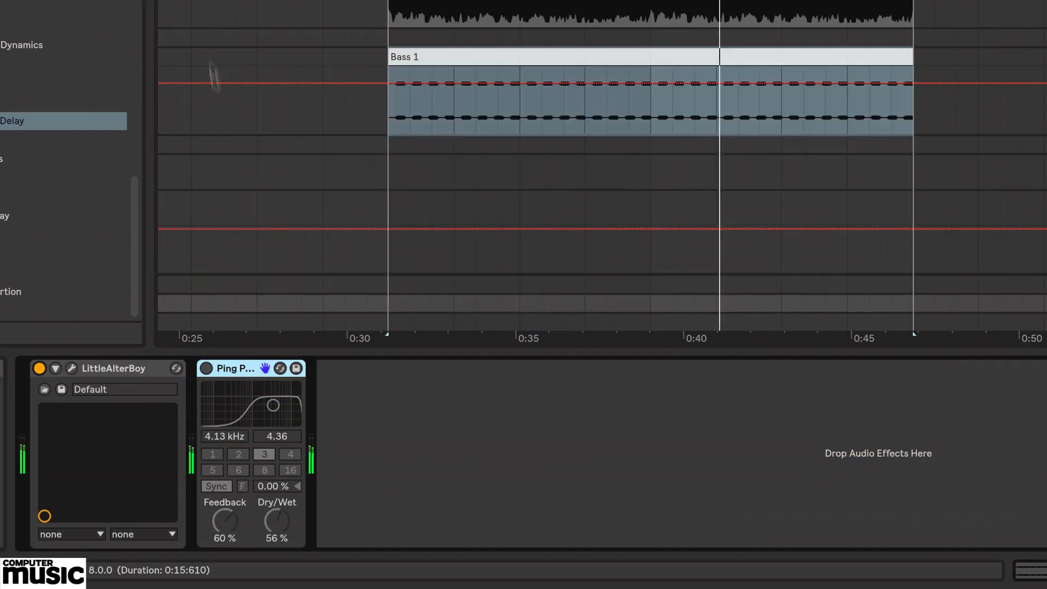
click(206, 368)
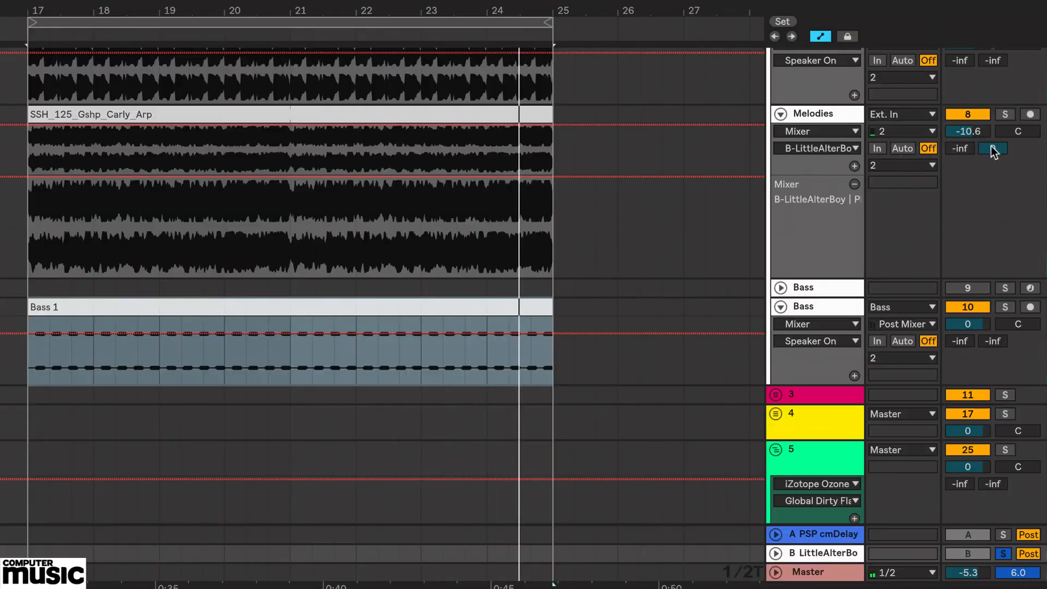
Lower the Melodies track's send to return B to -inf and solo the track.
drag(990, 147, 991, 272)
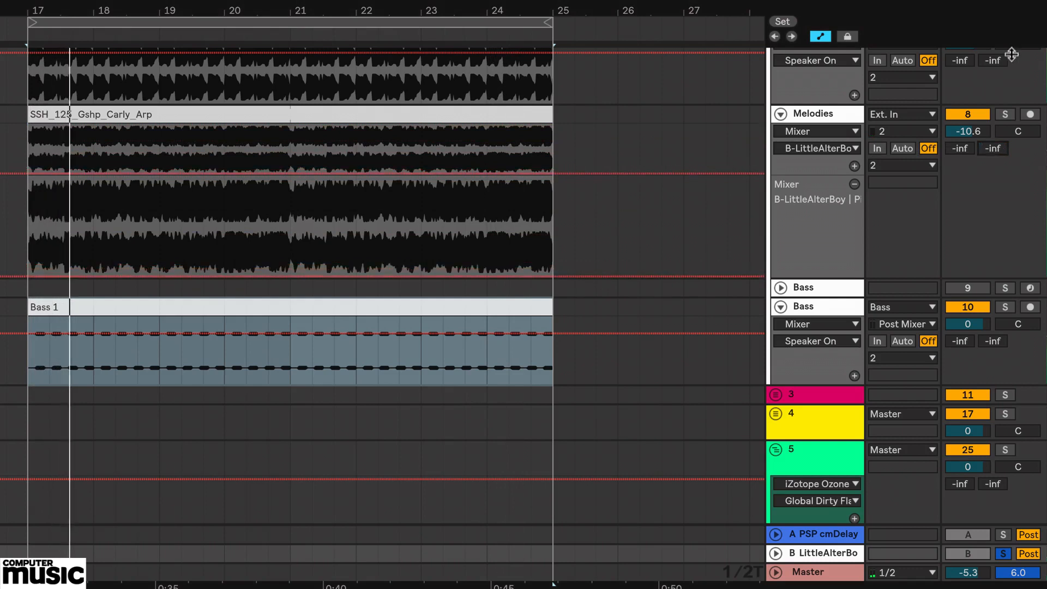
click(1006, 115)
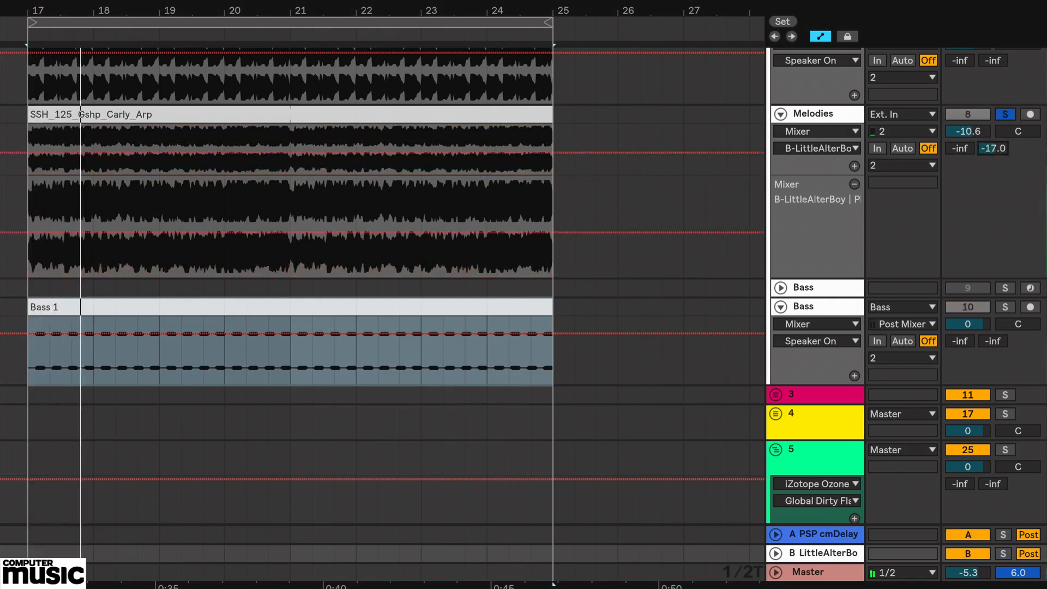
drag(992, 149, 993, 190)
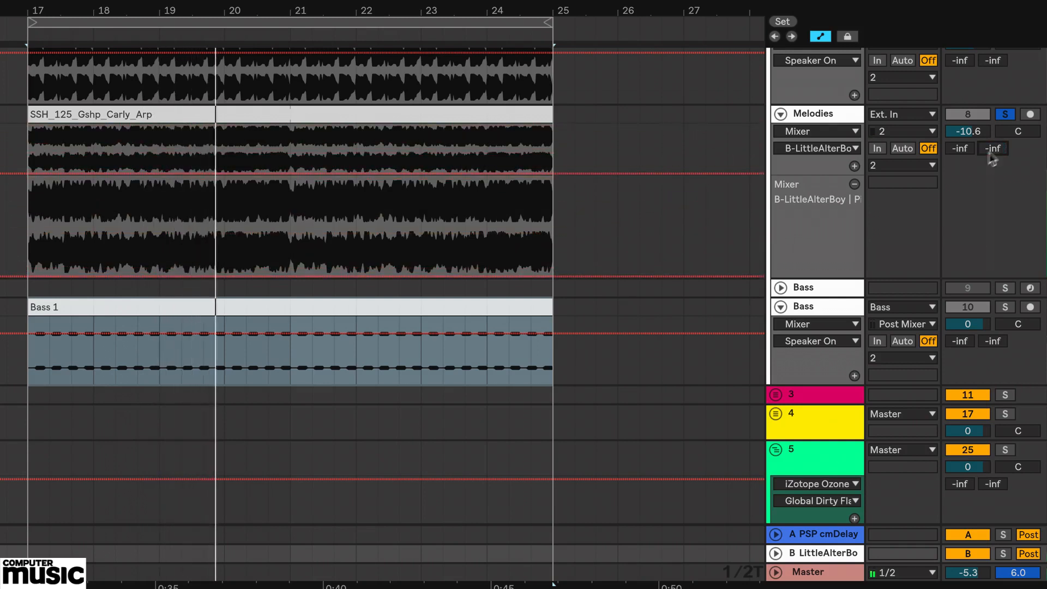
Draw full-level send B automation bursts on Melodies over the last third of bars 17, 19 and 21 and the last two thirds of bar 23.
click(84, 196)
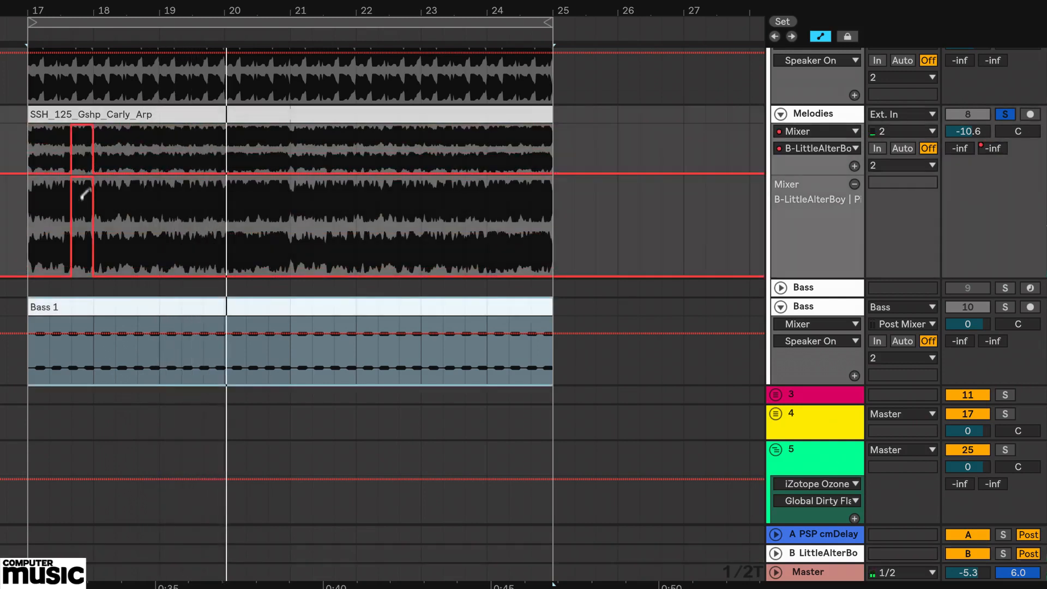
key(space)
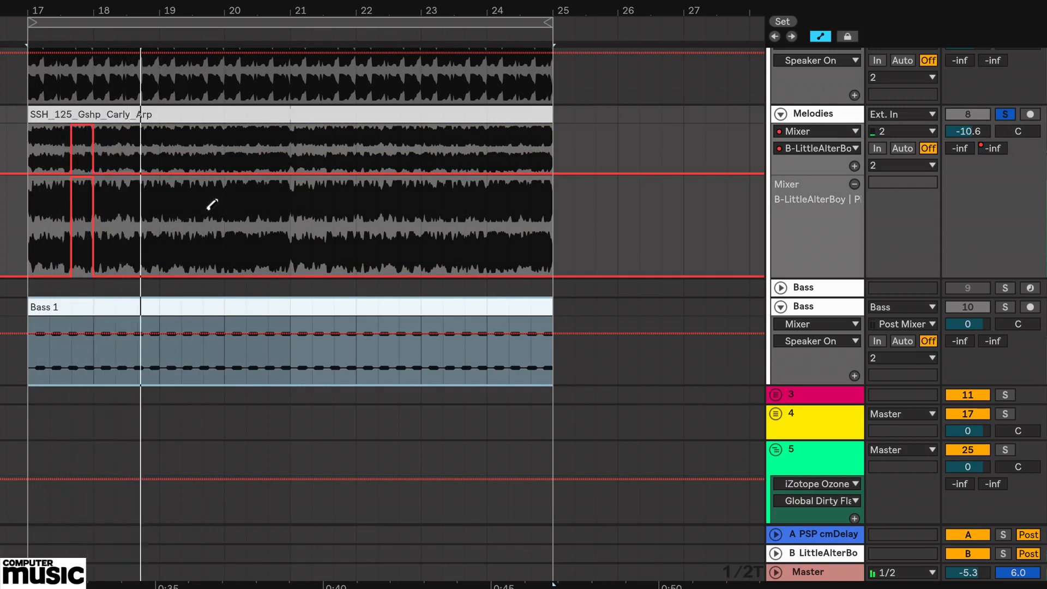
click(218, 172)
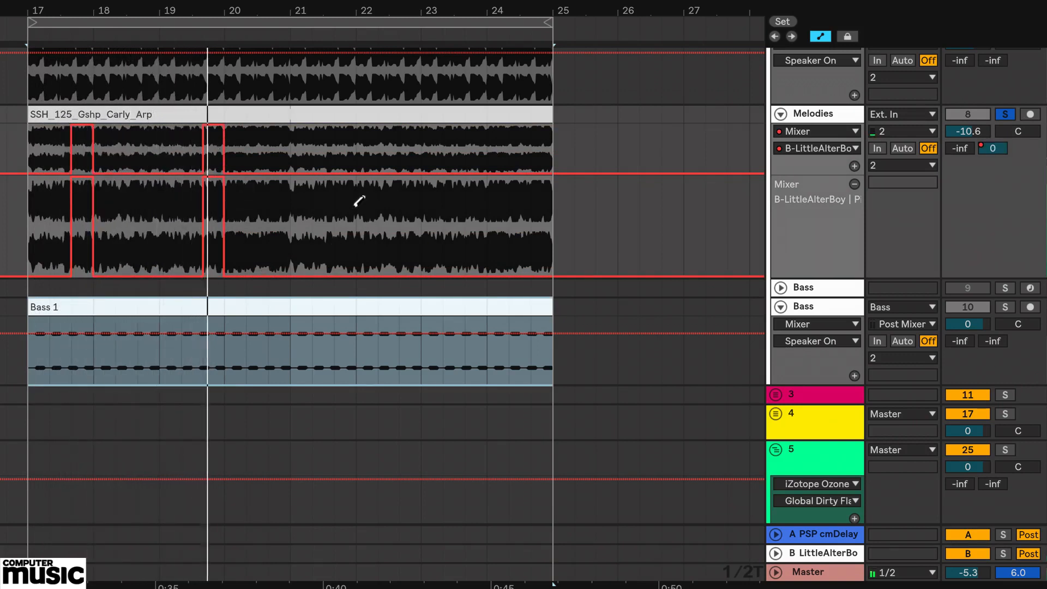
click(390, 173)
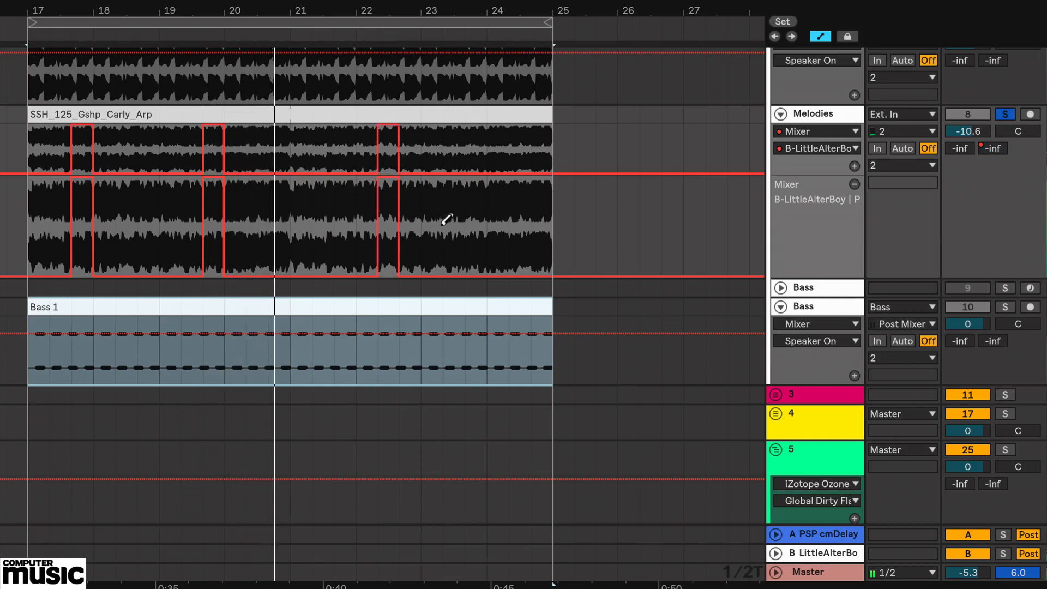
click(345, 174)
drag(393, 259, 389, 302)
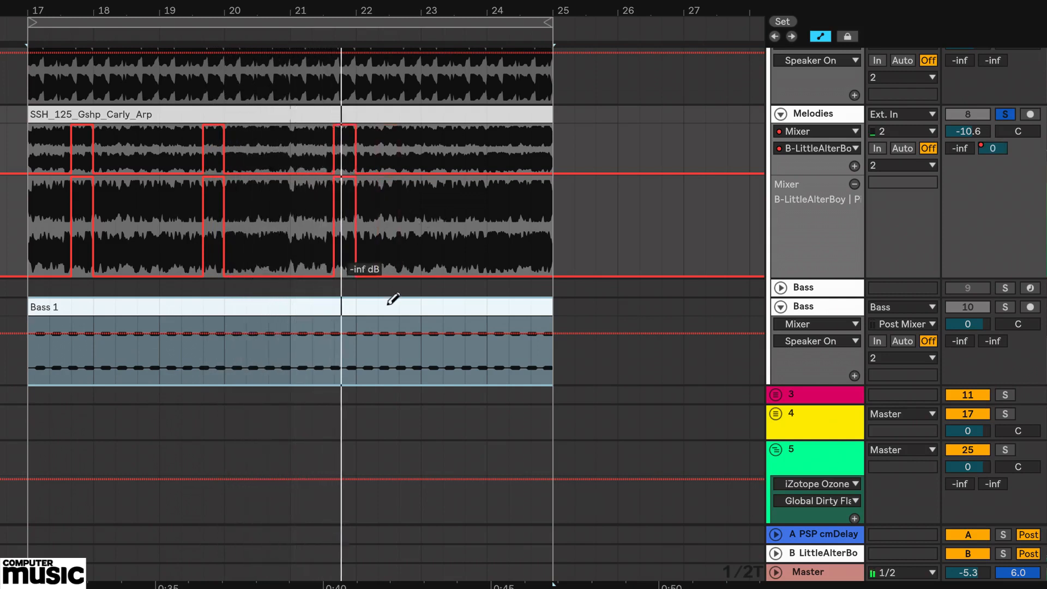
drag(453, 177, 475, 176)
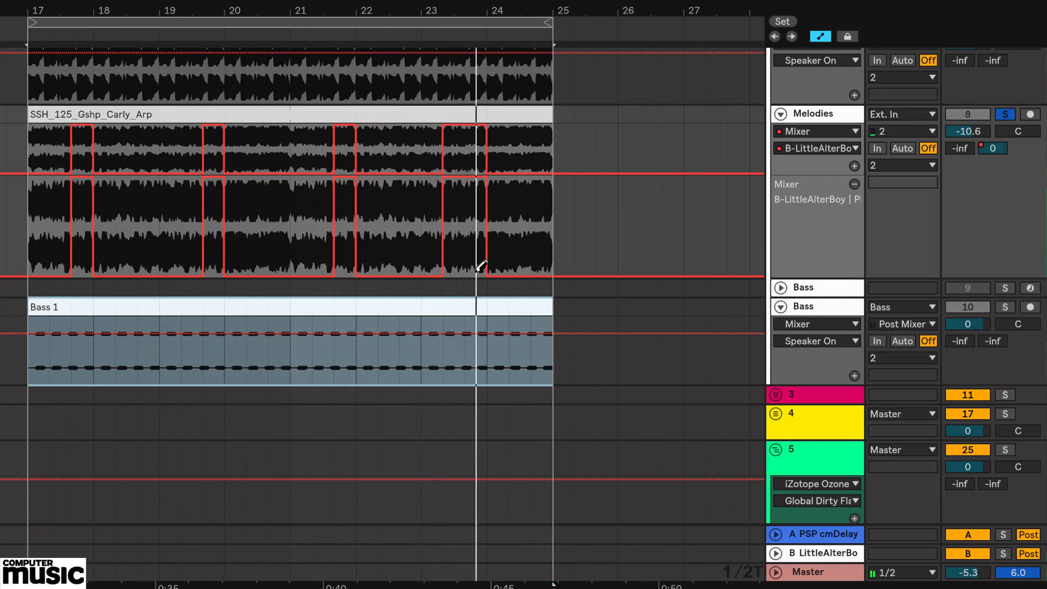
click(1005, 114)
scroll(618, 211, right, 1)
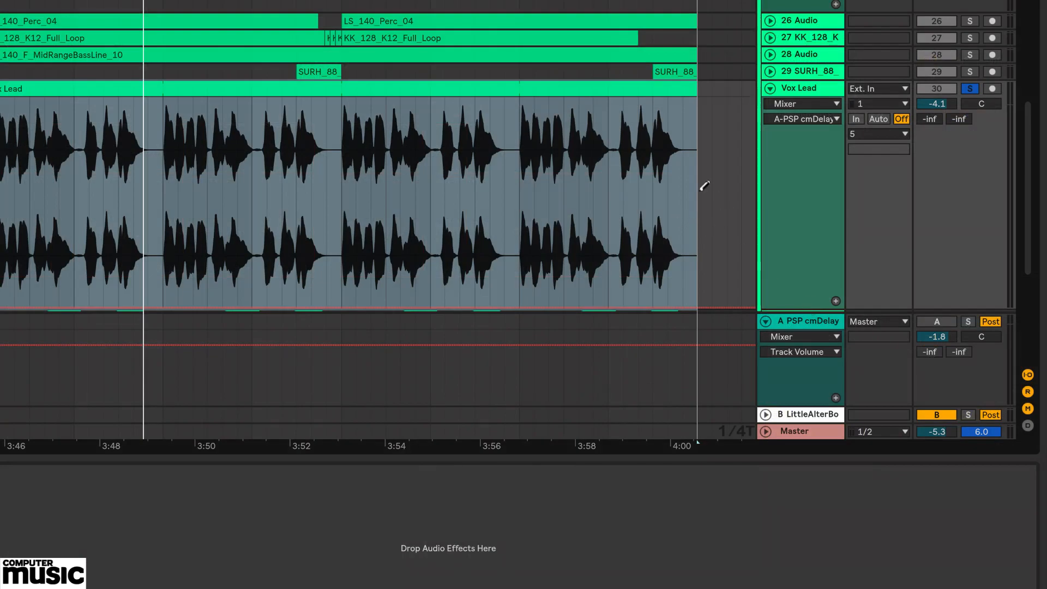
During playback, raise Vox Lead's send A to 0 dB and activate the PSP cmDelay return track.
key(space)
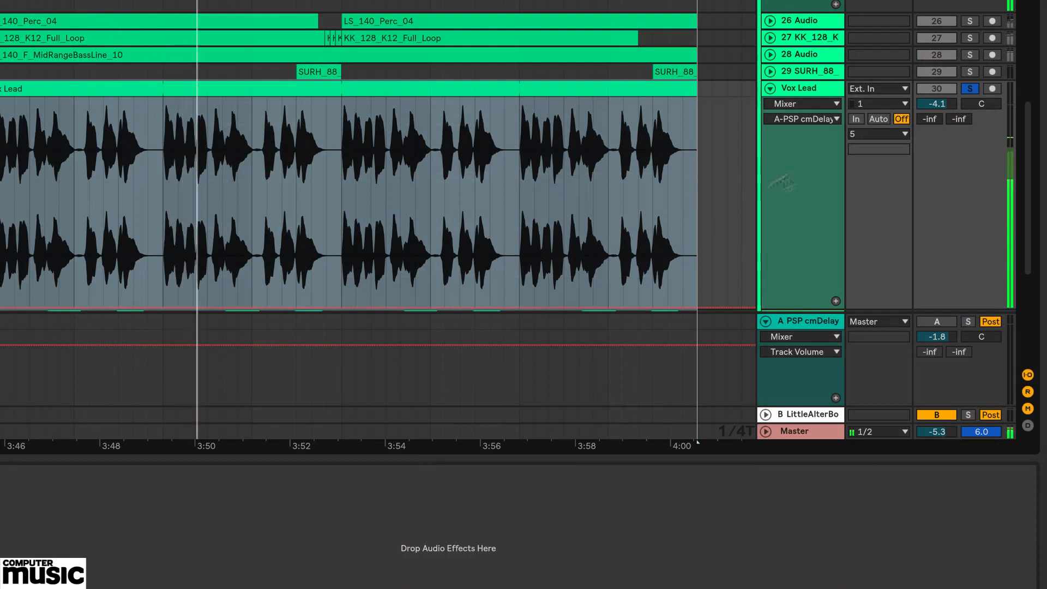
drag(929, 119, 929, 62)
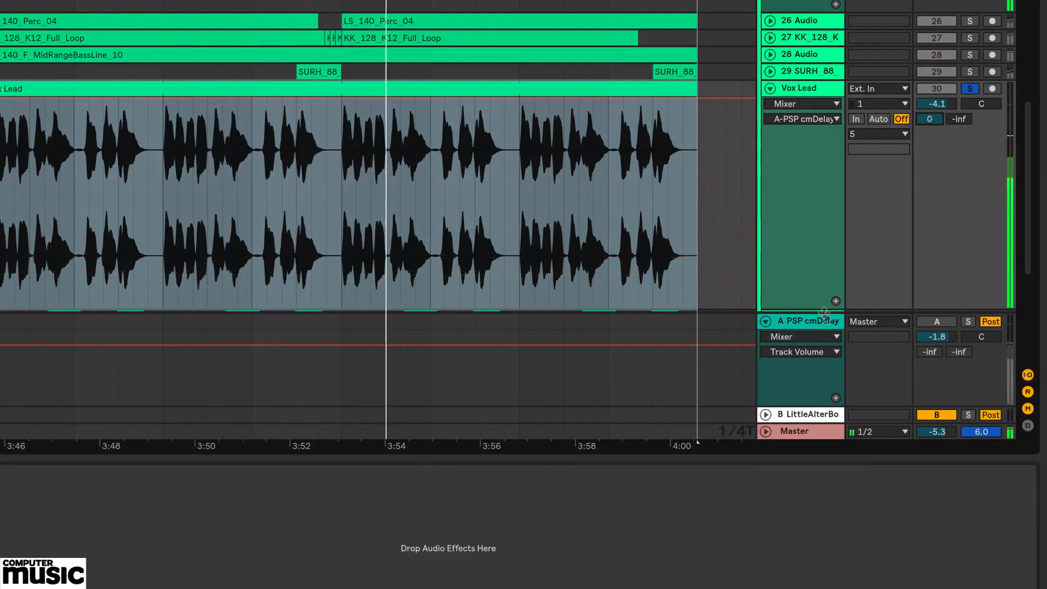
click(819, 319)
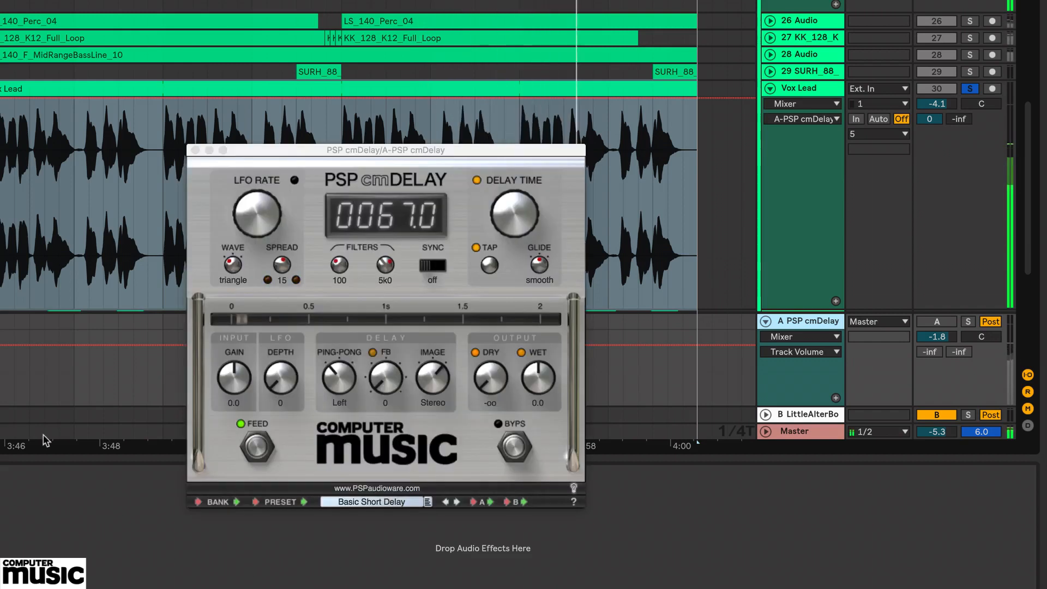
click(941, 323)
click(941, 323)
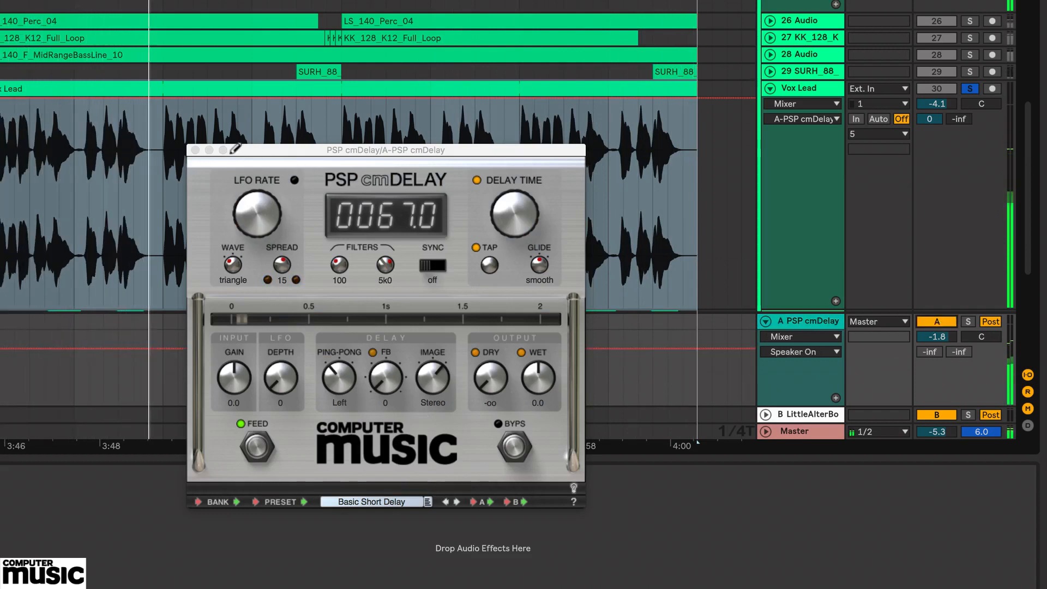
click(195, 150)
Unsolo Vox Lead and set the PSP cmDelay return volume to about -5.9 dB, comparing the mix with the return off and on.
drag(931, 336, 931, 346)
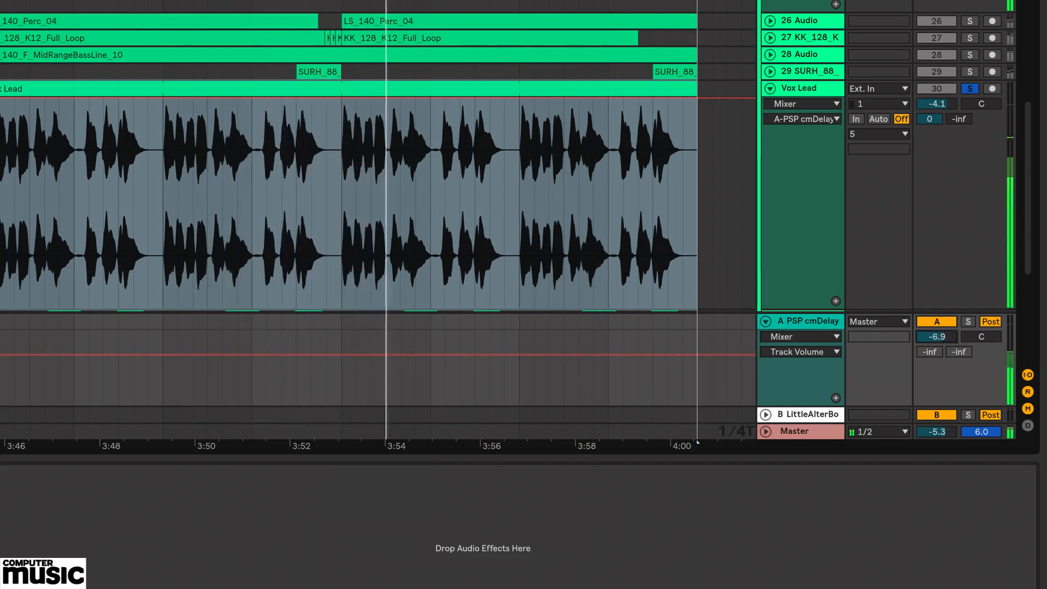
click(970, 89)
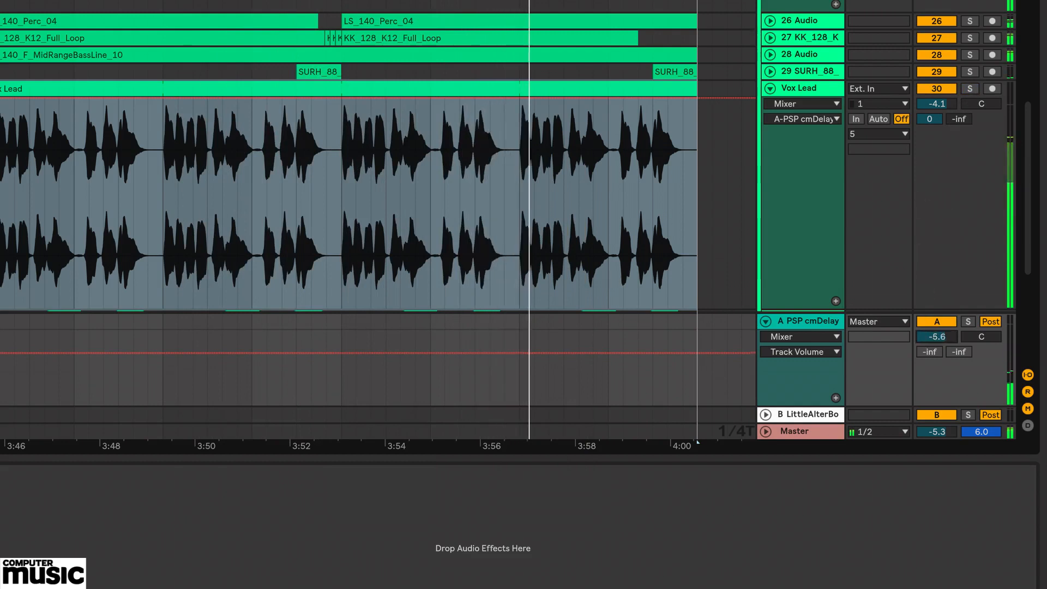
drag(931, 338, 936, 341)
click(931, 324)
click(937, 338)
click(935, 321)
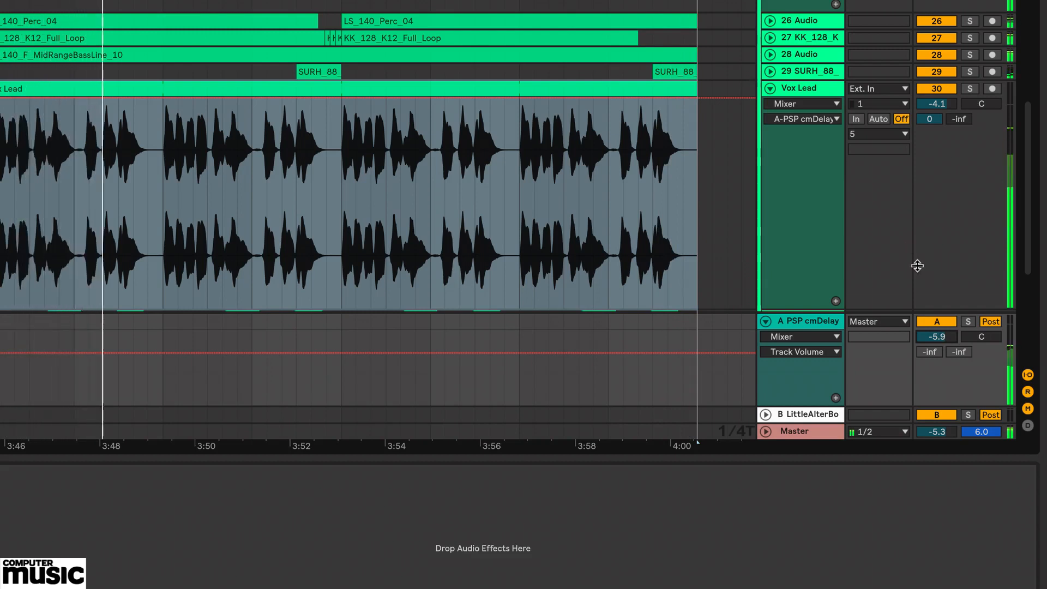
drag(935, 339, 934, 338)
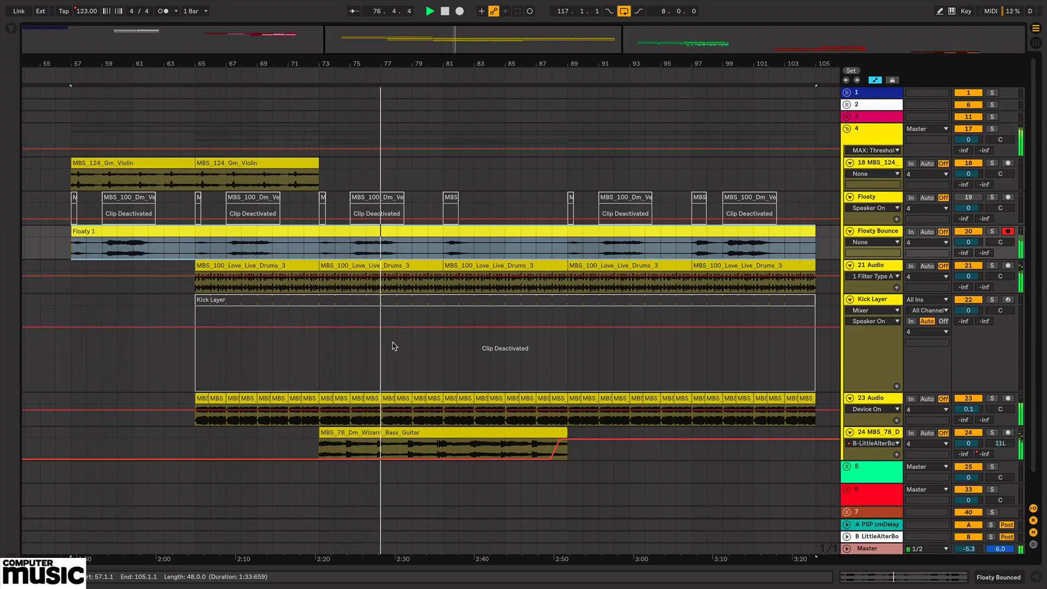
Activate the Kick Layer clip and audition its track both soloed and within the full mix.
click(434, 300)
key(0)
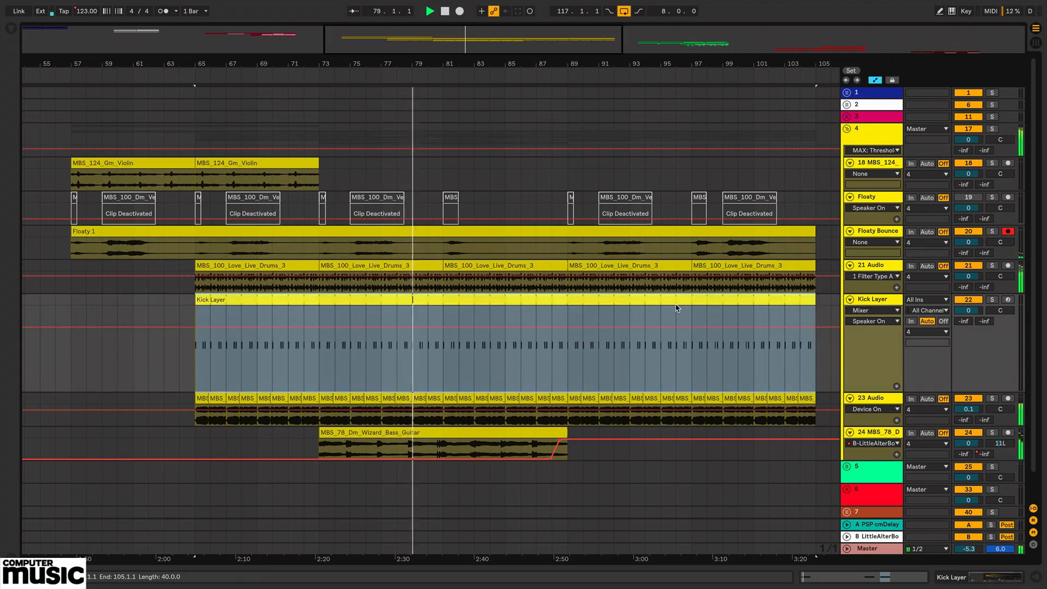
click(990, 301)
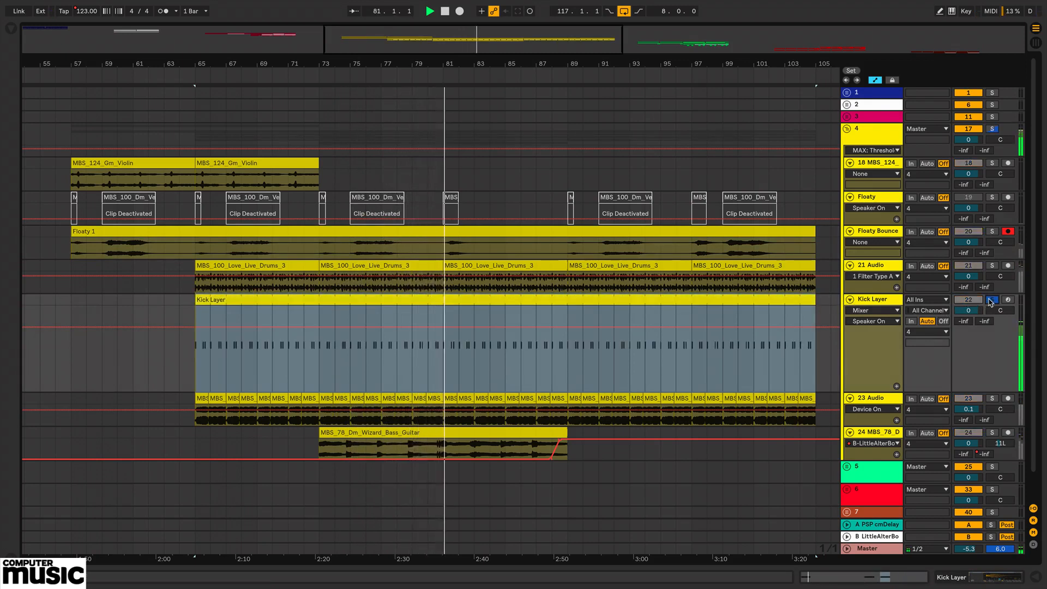
click(991, 301)
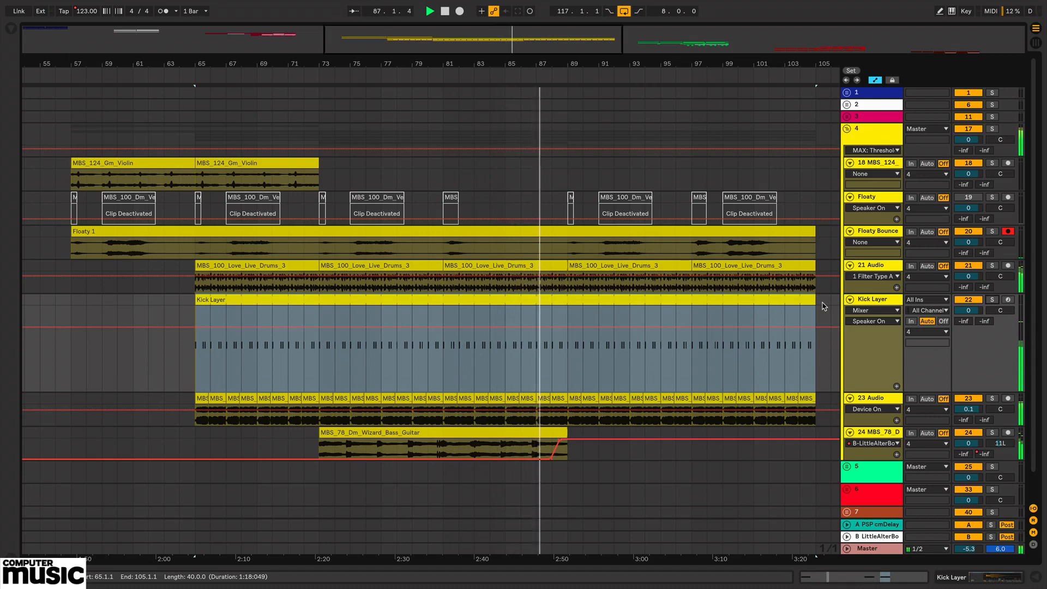
click(876, 298)
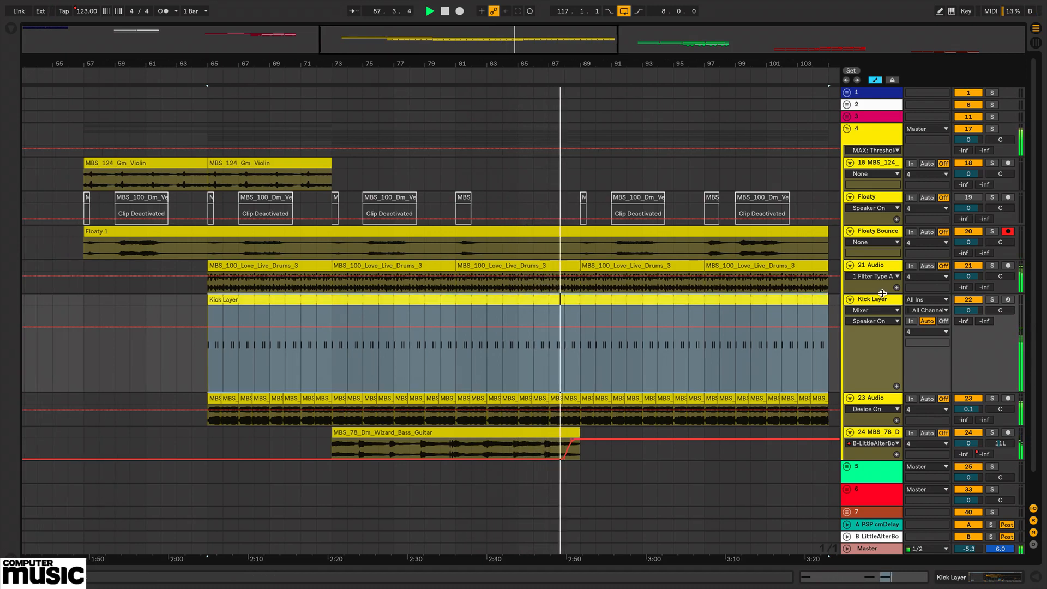
click(967, 300)
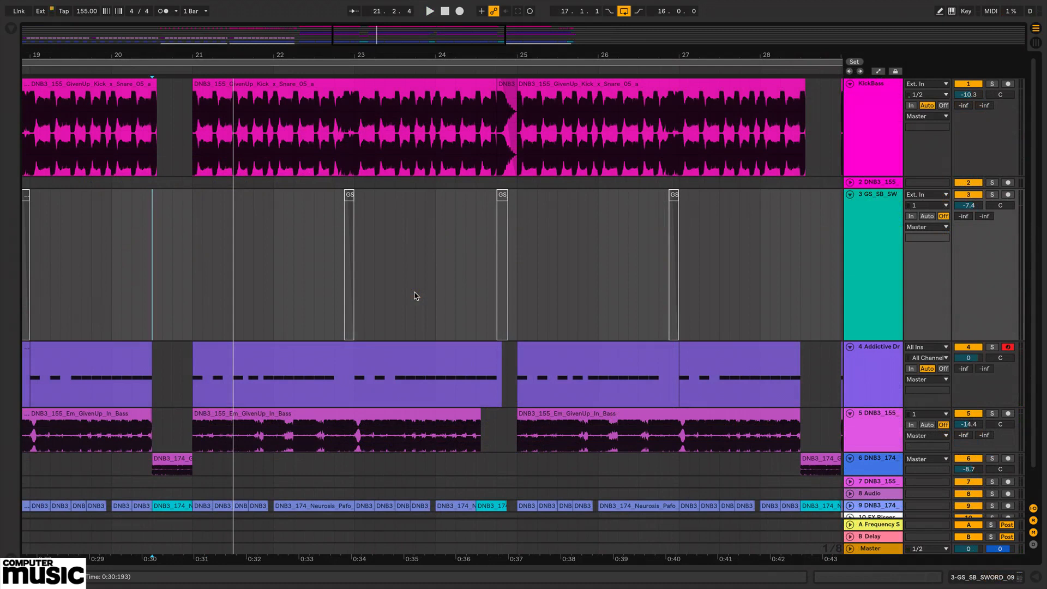
Play the full mix and audition the faded KickBass fill between 24.4 and bar 25 without the sword layer.
key(space)
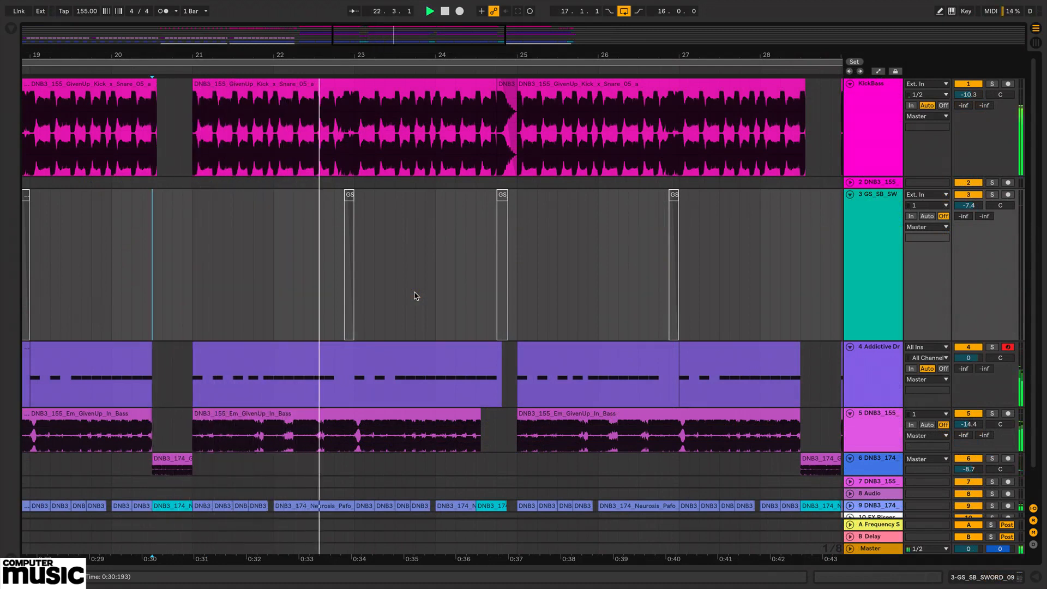
drag(506, 55, 499, 86)
click(500, 86)
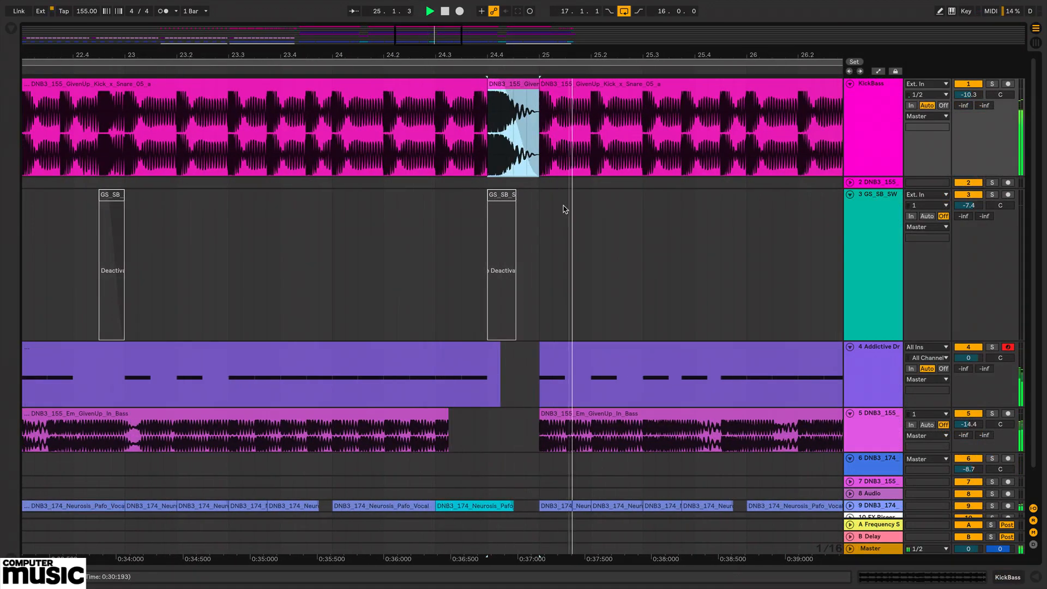
click(332, 247)
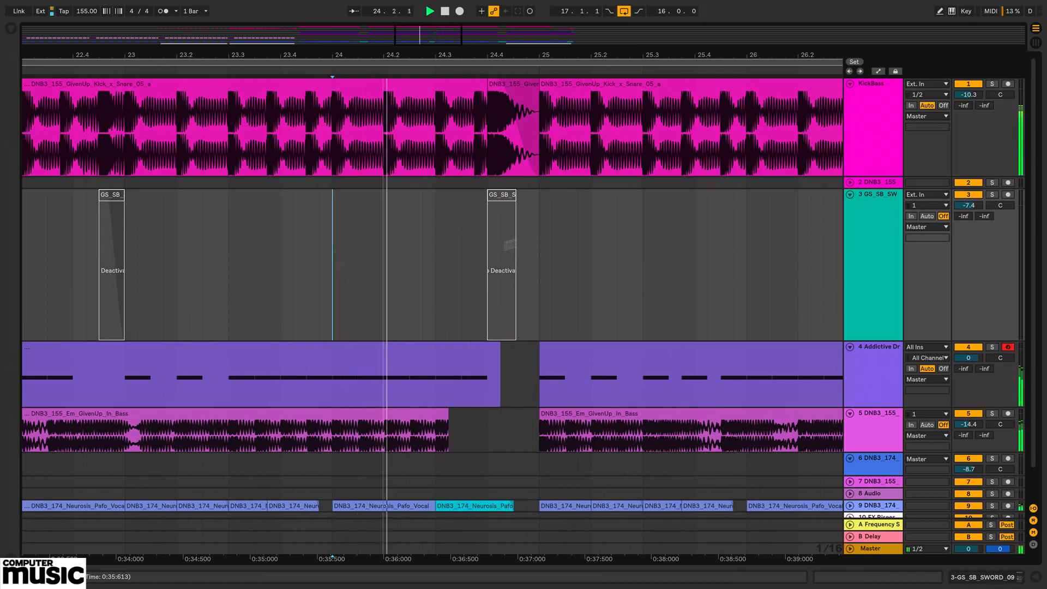
click(508, 88)
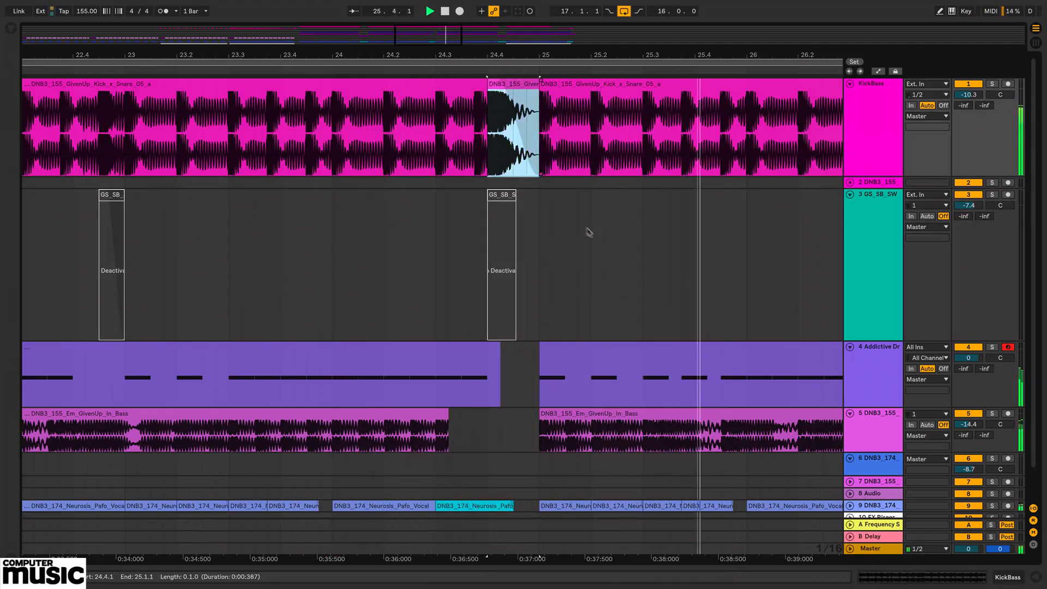
key(space)
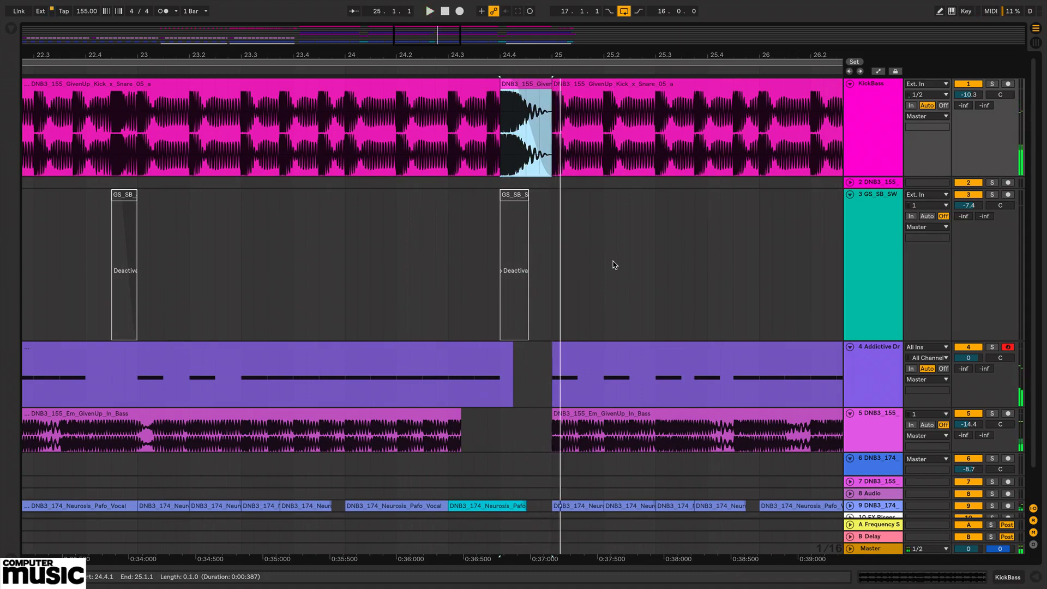
scroll(618, 264, right, 5)
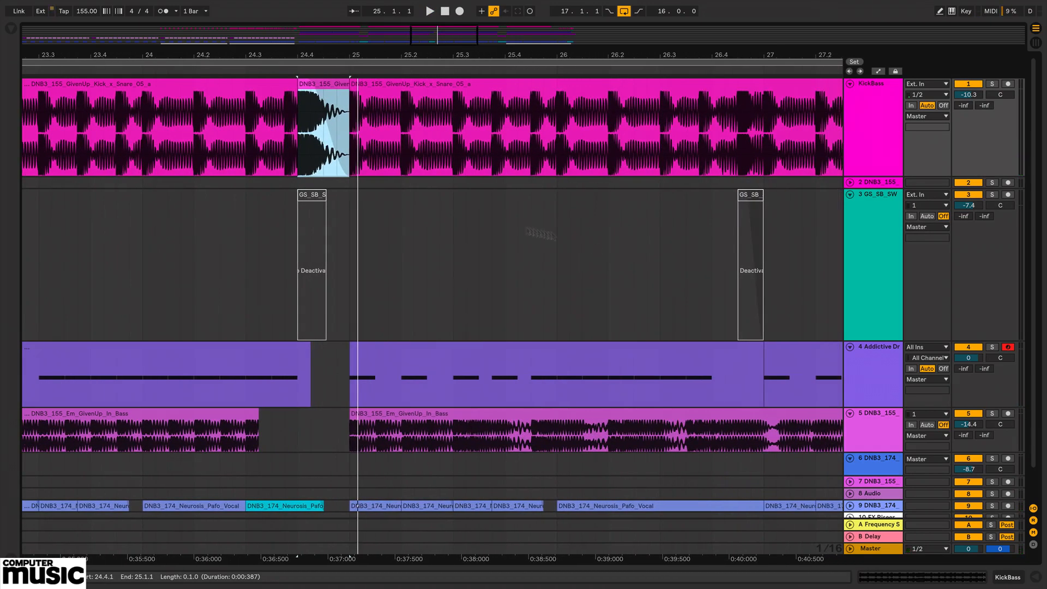
Activate the GS_SB_SWORD_09 clip at 24.4 and audition its track soloed.
click(321, 199)
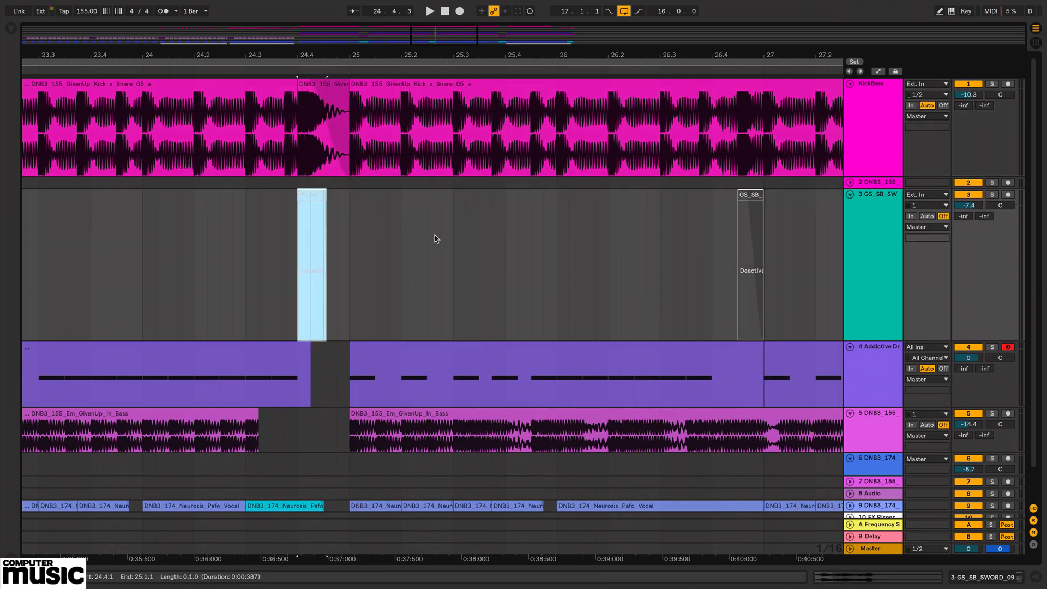
key(0)
click(992, 194)
key(space)
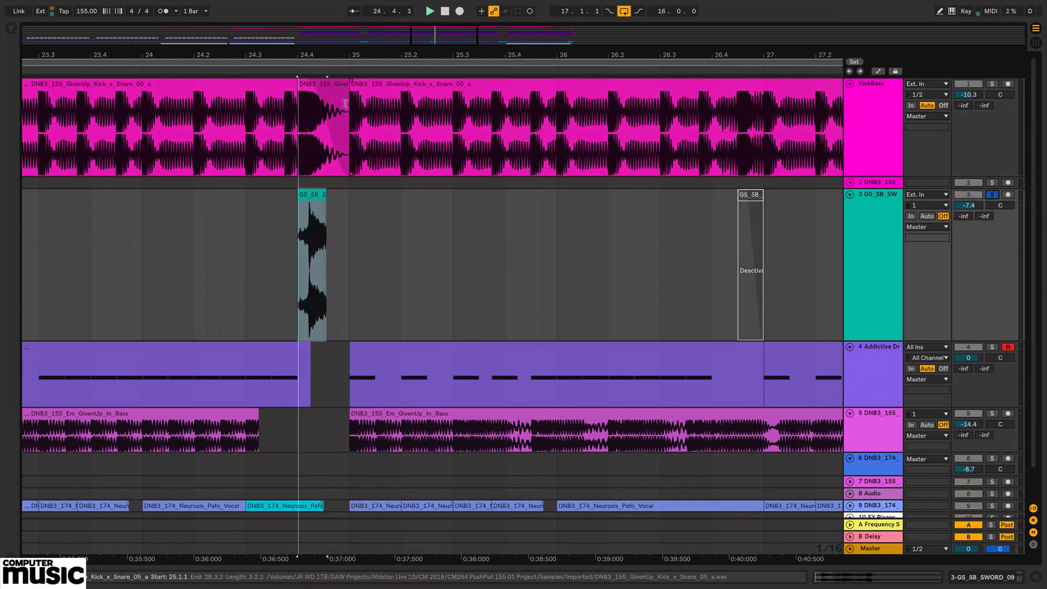
drag(315, 55, 314, 142)
click(352, 198)
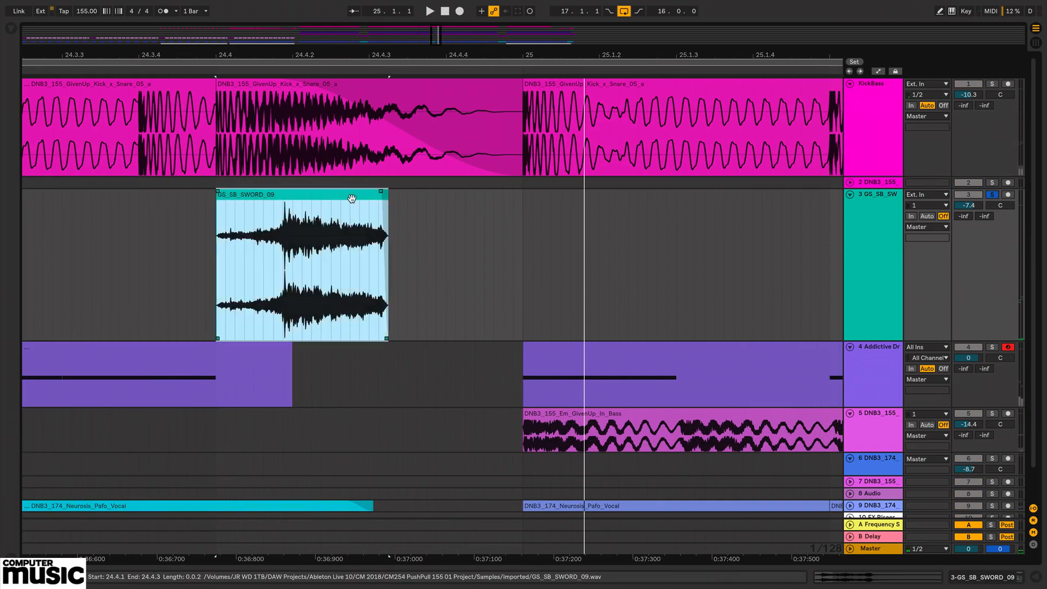
key(space)
key(space)
Solo KickBass alongside the sword track and audition the two layers together around 24.4.
click(992, 83)
key(space)
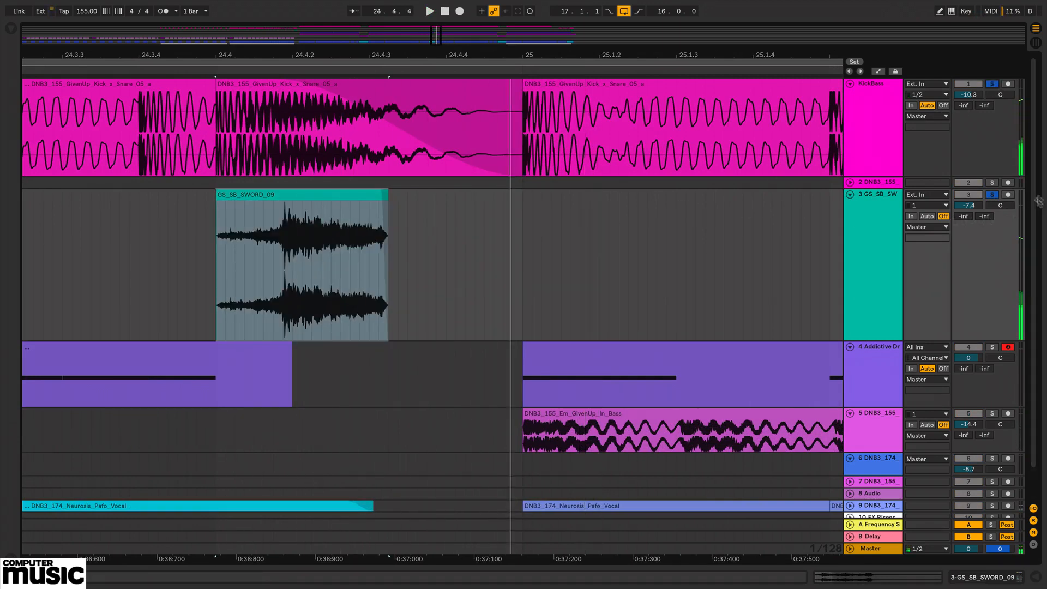
click(992, 195)
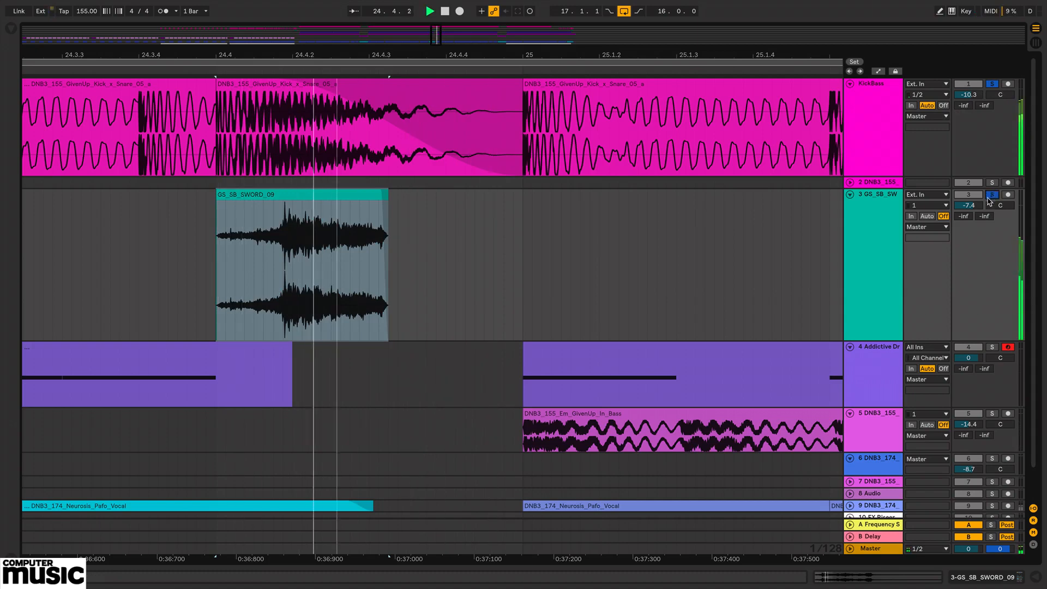
scroll(453, 95, down, 5)
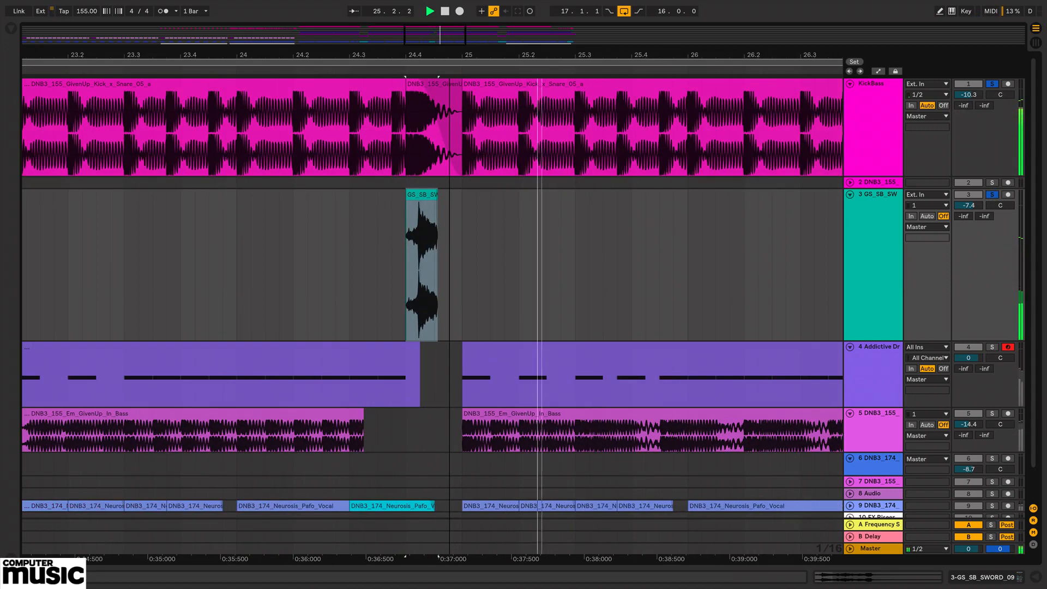
key(space)
Unsolo KickBass and the sword track, and audition the sword hit within the full mix from bar 24.
click(992, 84)
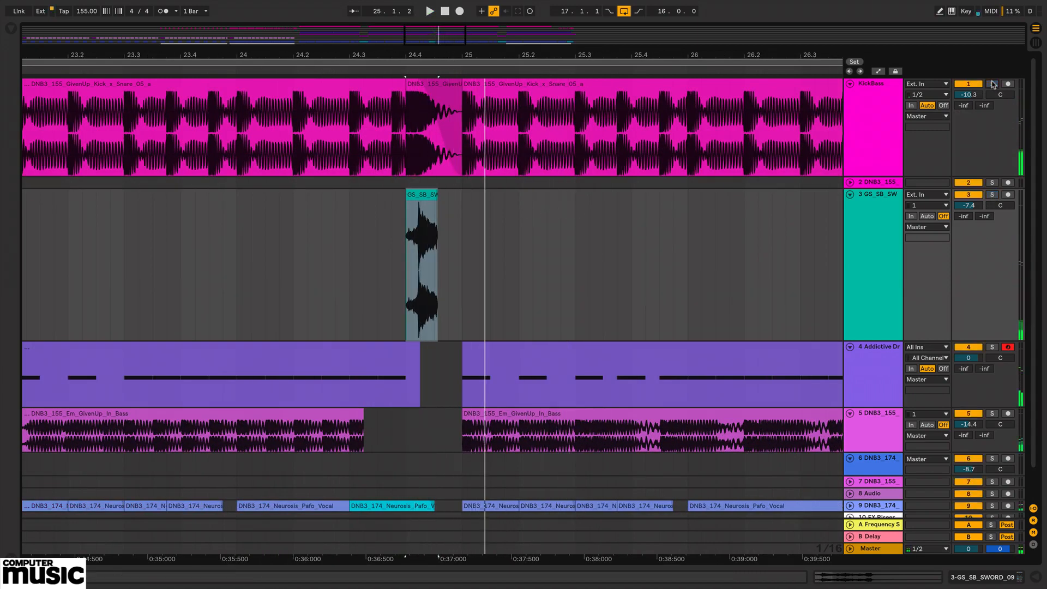
key(space)
key(space)
click(236, 254)
key(space)
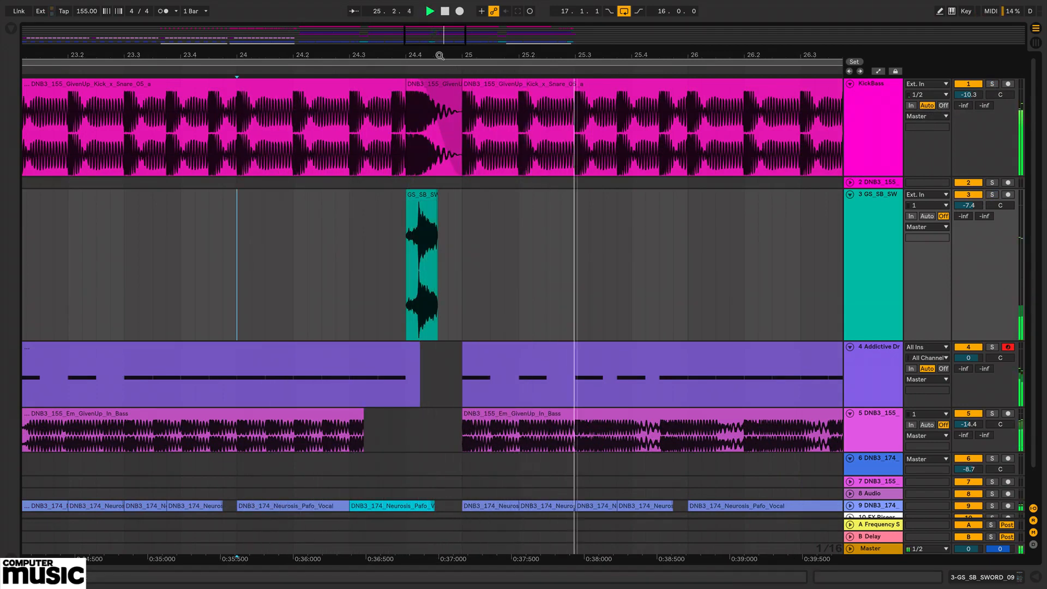
Try extending the GS_SB_SWORD_09 clip's end to bar 25, audition it in the mix, and undo the extension.
key(space)
scroll(452, 142, up, 5)
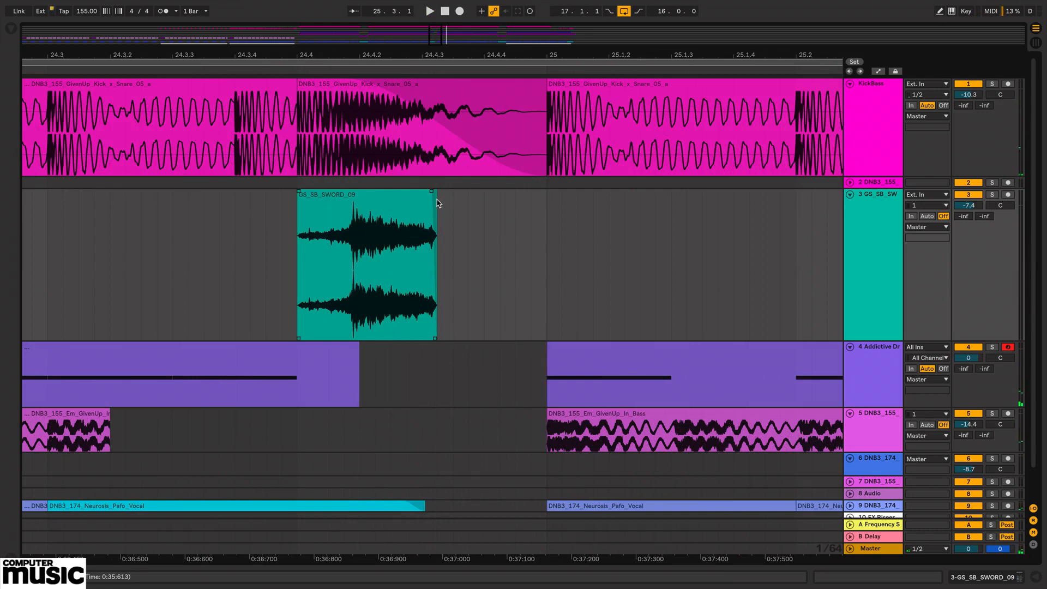
drag(437, 203, 553, 205)
key(space)
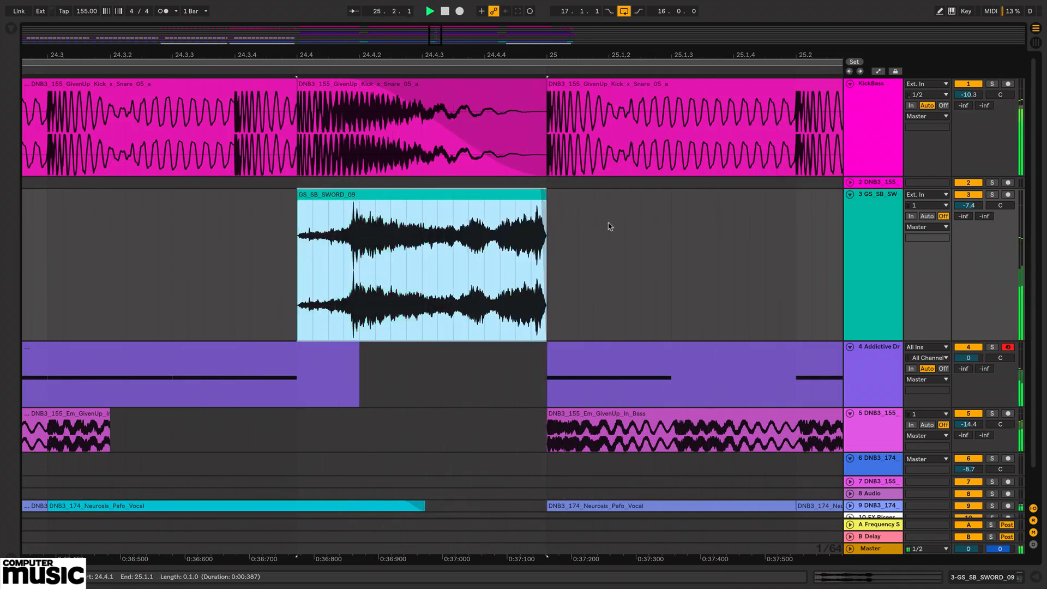
key(ctrl+z)
key(ctrl+z)
key(space)
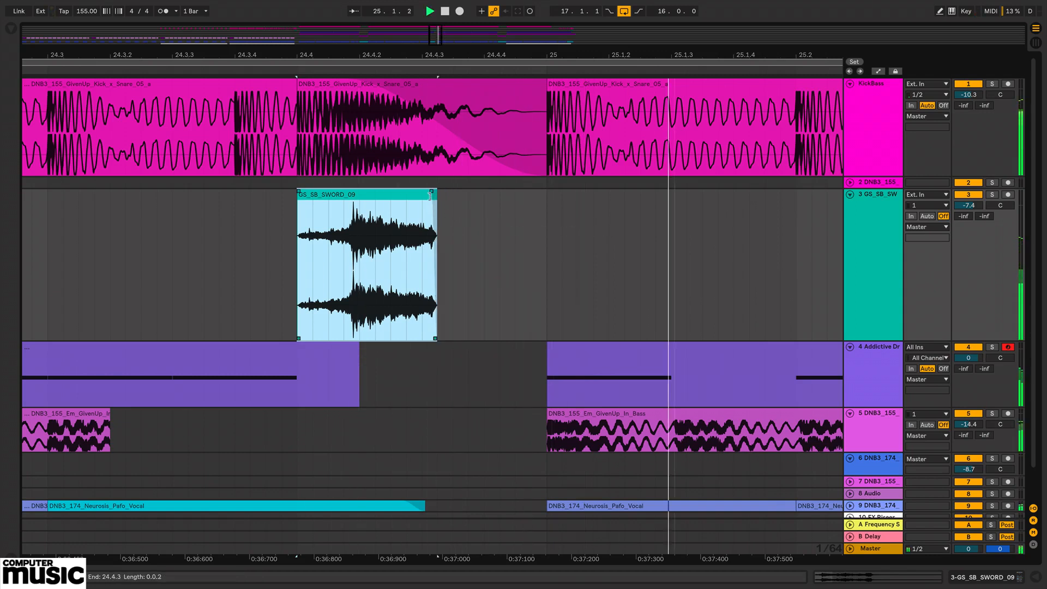
Try trimming the GS_SB_SWORD_09 clip's end to just after 24.4.2, audition it, and undo the trim.
drag(431, 198, 407, 203)
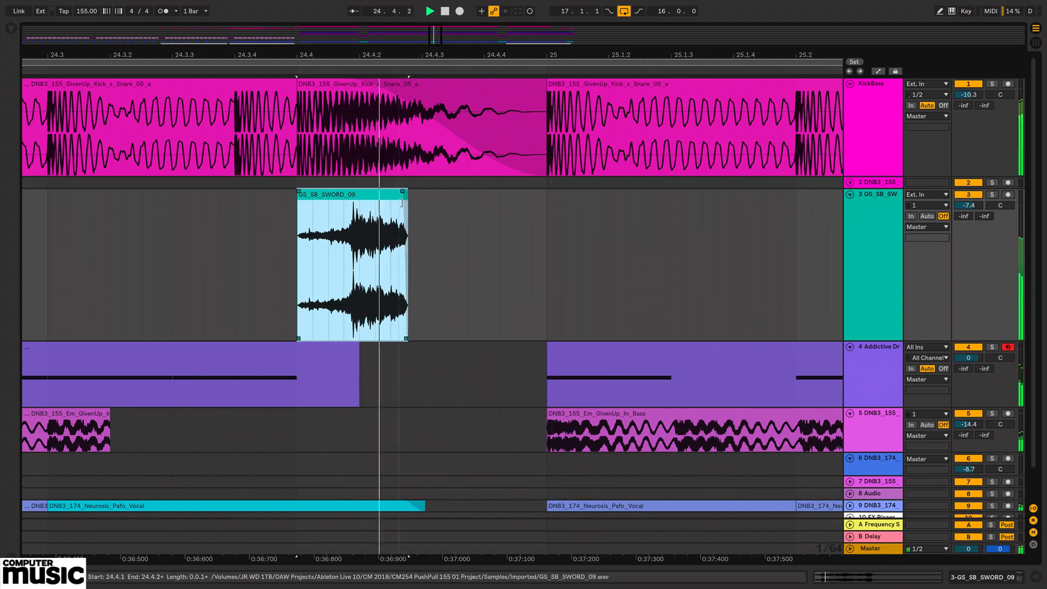
key(super+z)
key(space)
key(space)
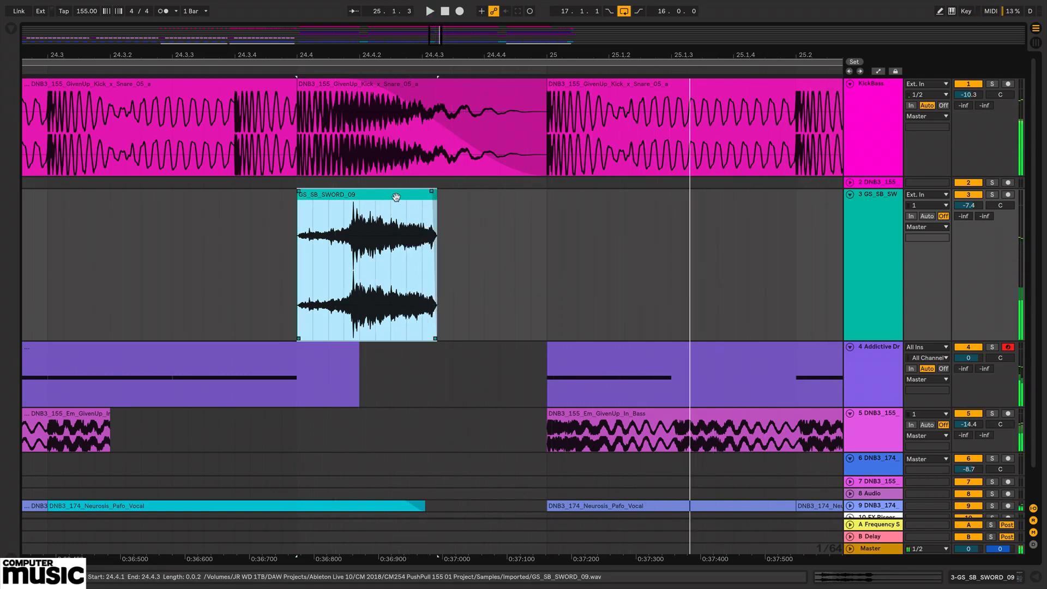
Move the GS_SB_SWORD_09 clip to start slightly before 24.4, add a short fade-in, and audition it from 24.3.
drag(397, 198, 360, 199)
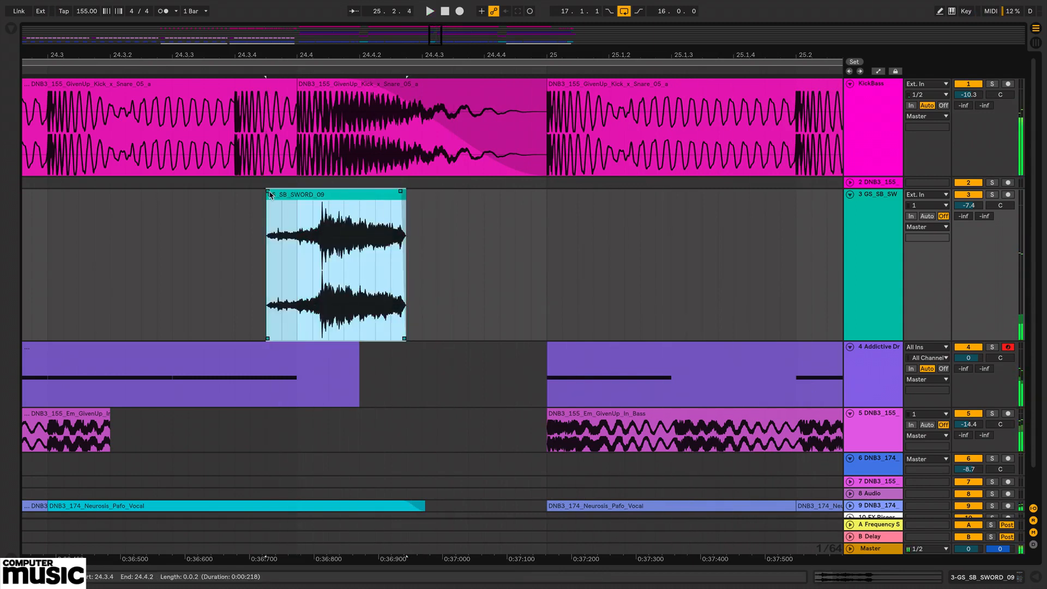
click(51, 233)
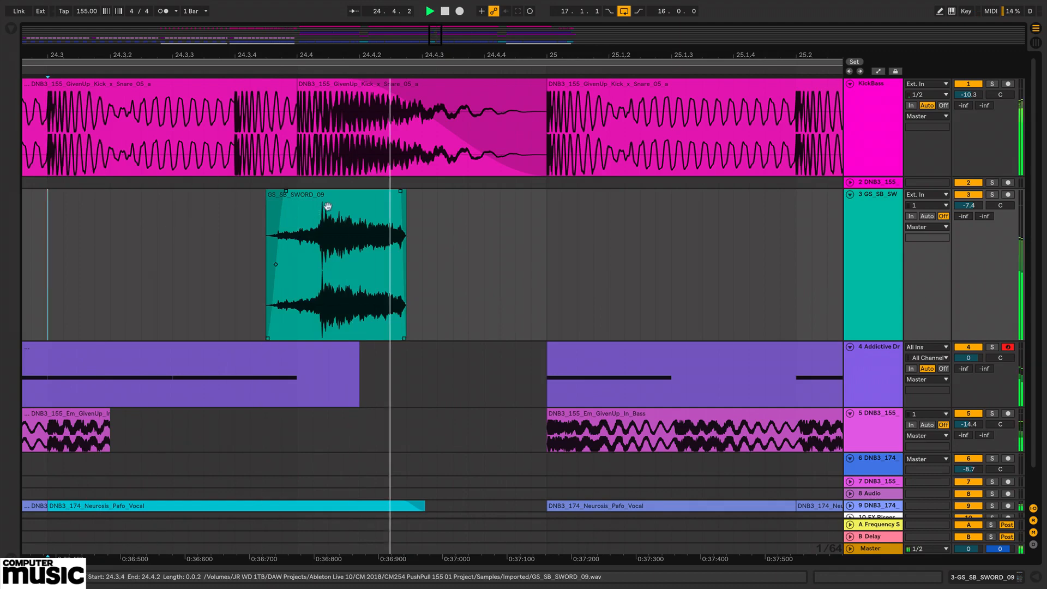
drag(344, 202, 359, 202)
click(49, 245)
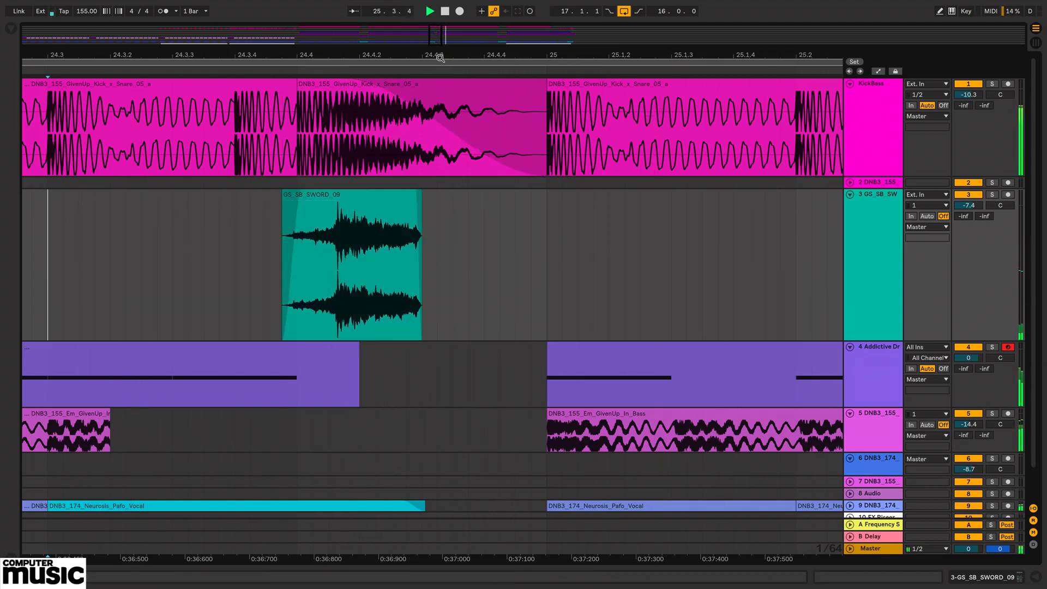
Play the wider arrangement from bar 24 to check the repositioned sword hit in the full mix.
drag(440, 57, 440, 8)
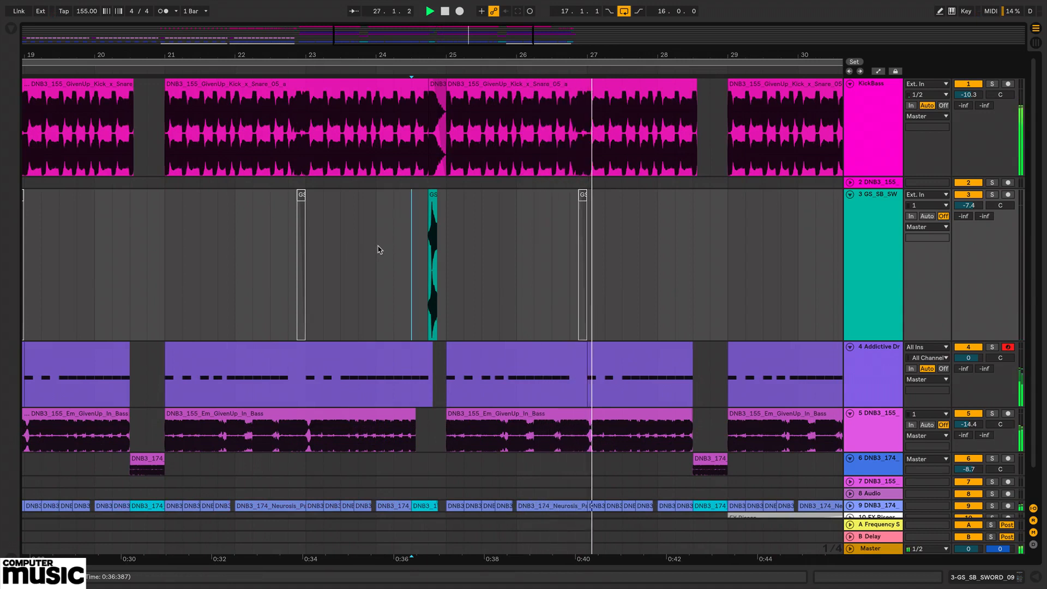
click(378, 250)
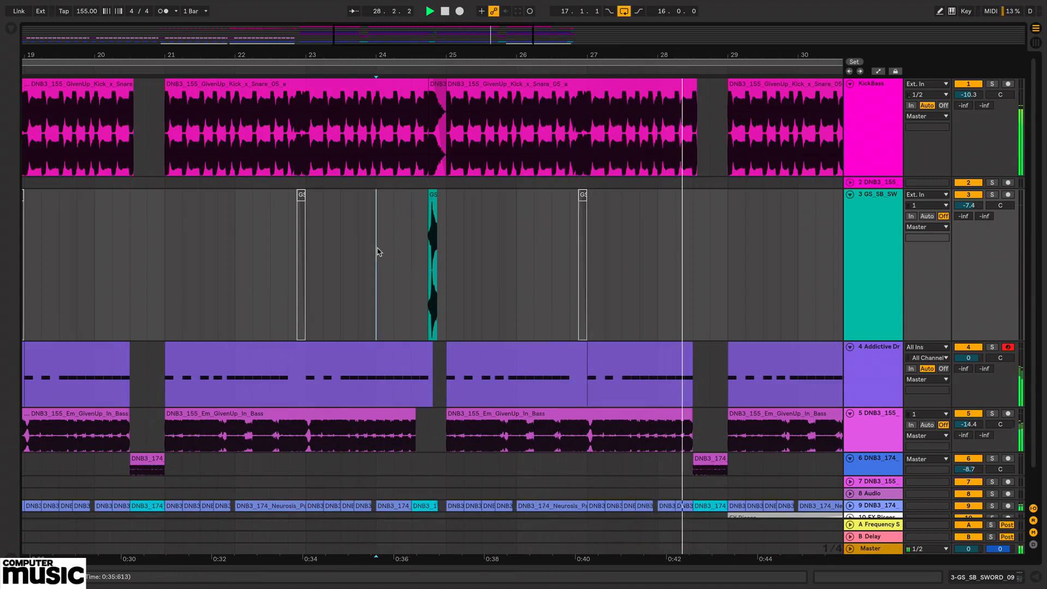
key(space)
key(space)
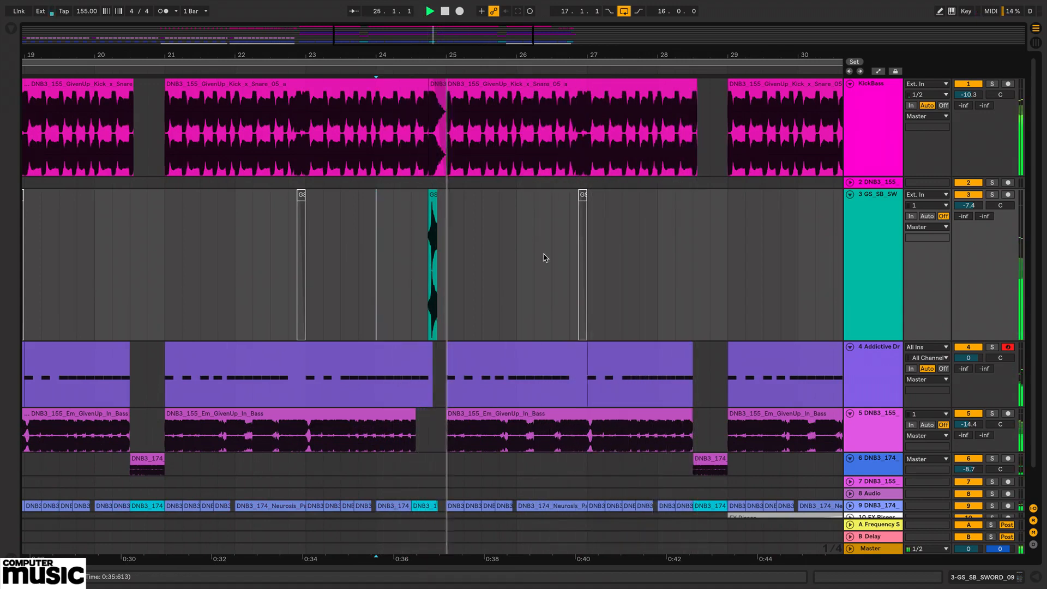